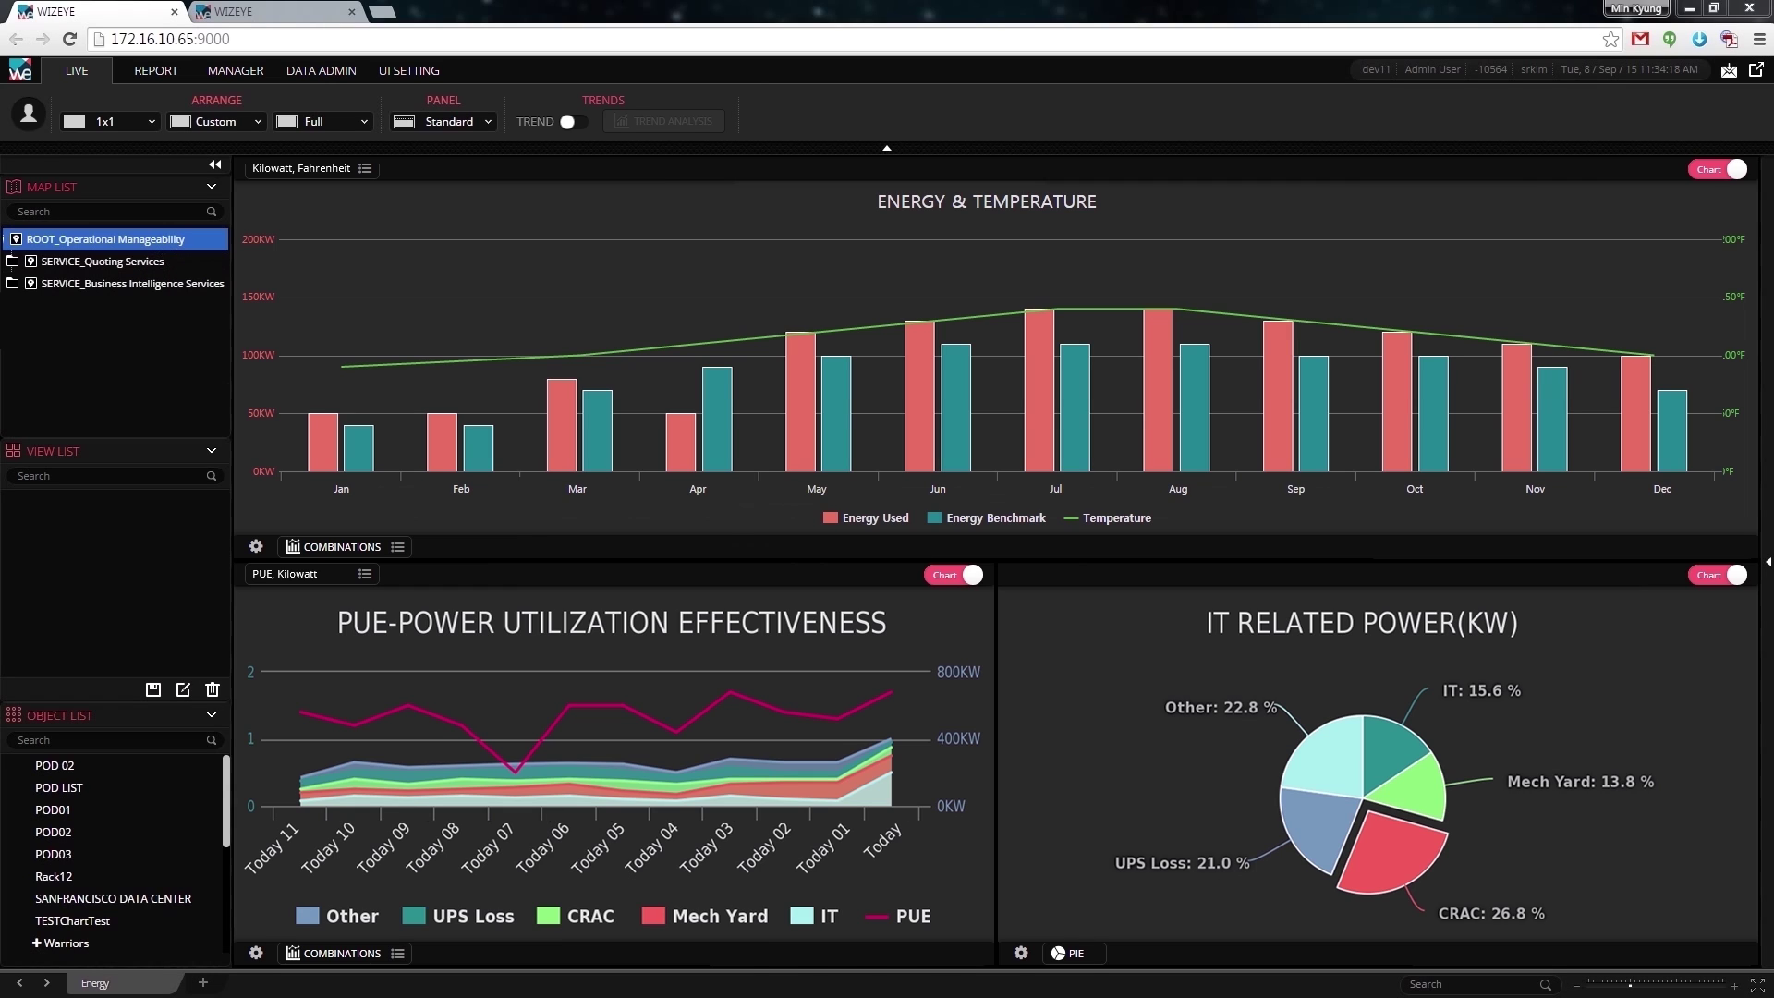
- Add a new view tab, rename it 'Capacity', and set its layout to a 3x3 grid
click(203, 985)
double_click(226, 985)
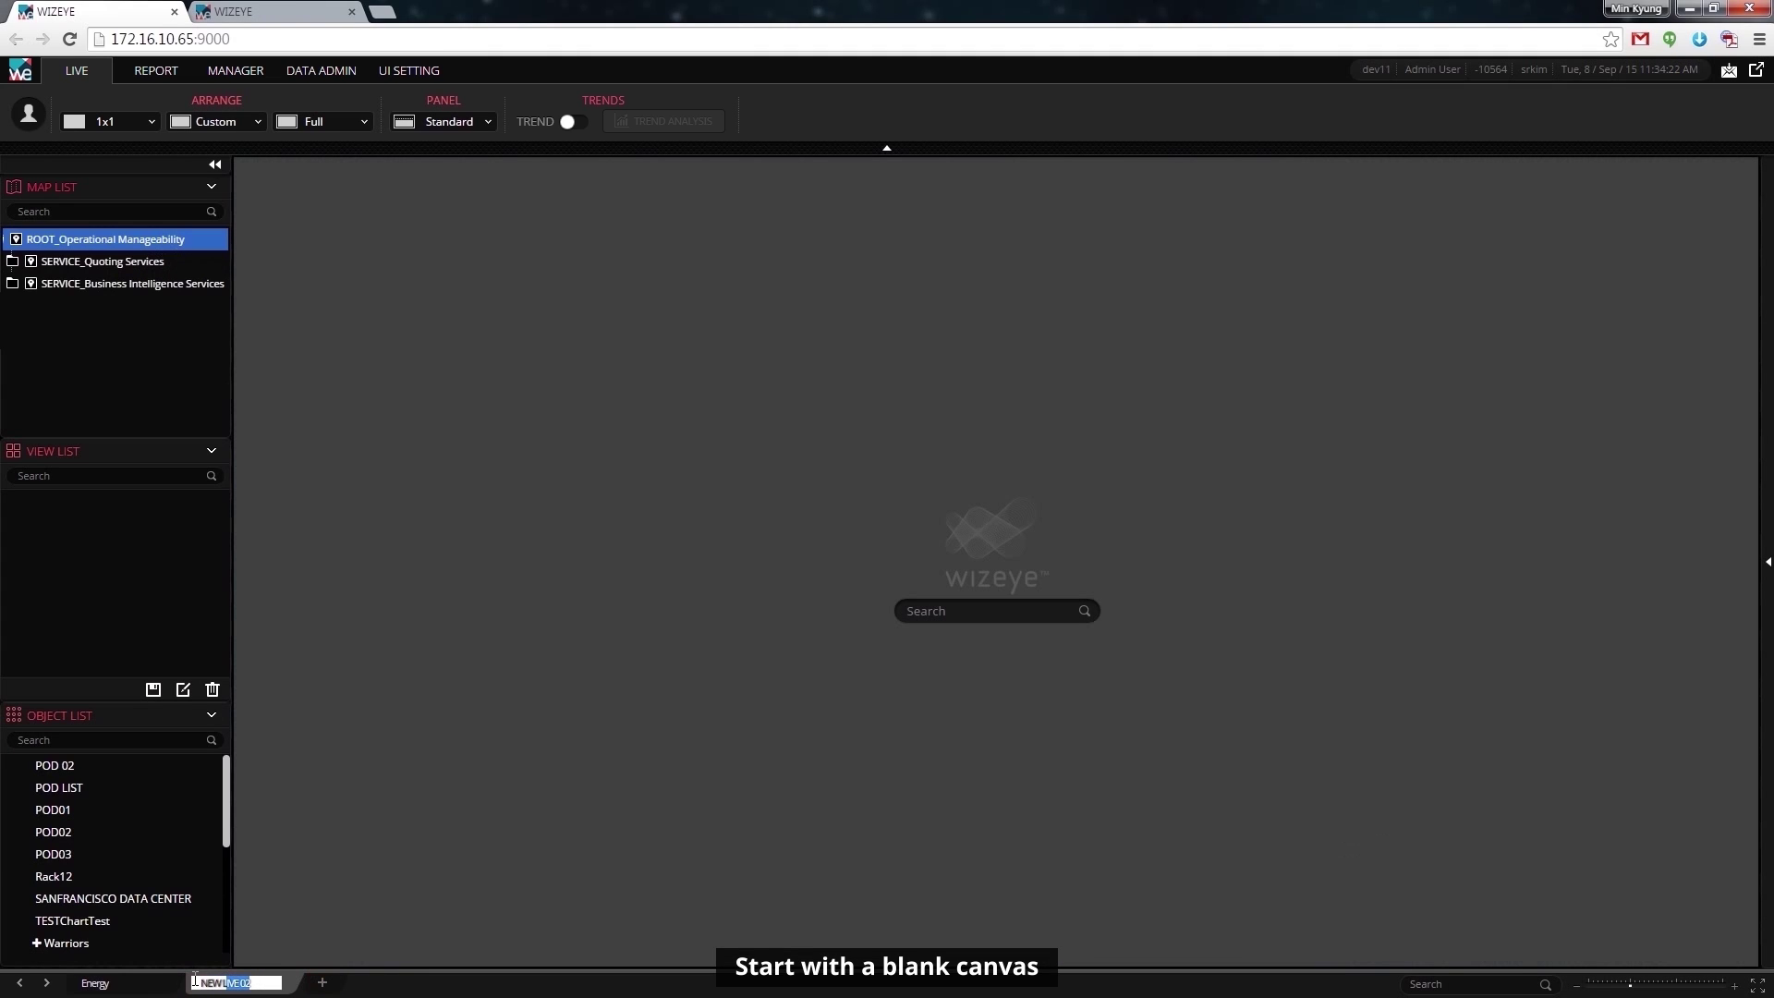
drag(195, 976, 190, 977)
text(Capacity)
key(Return)
click(116, 124)
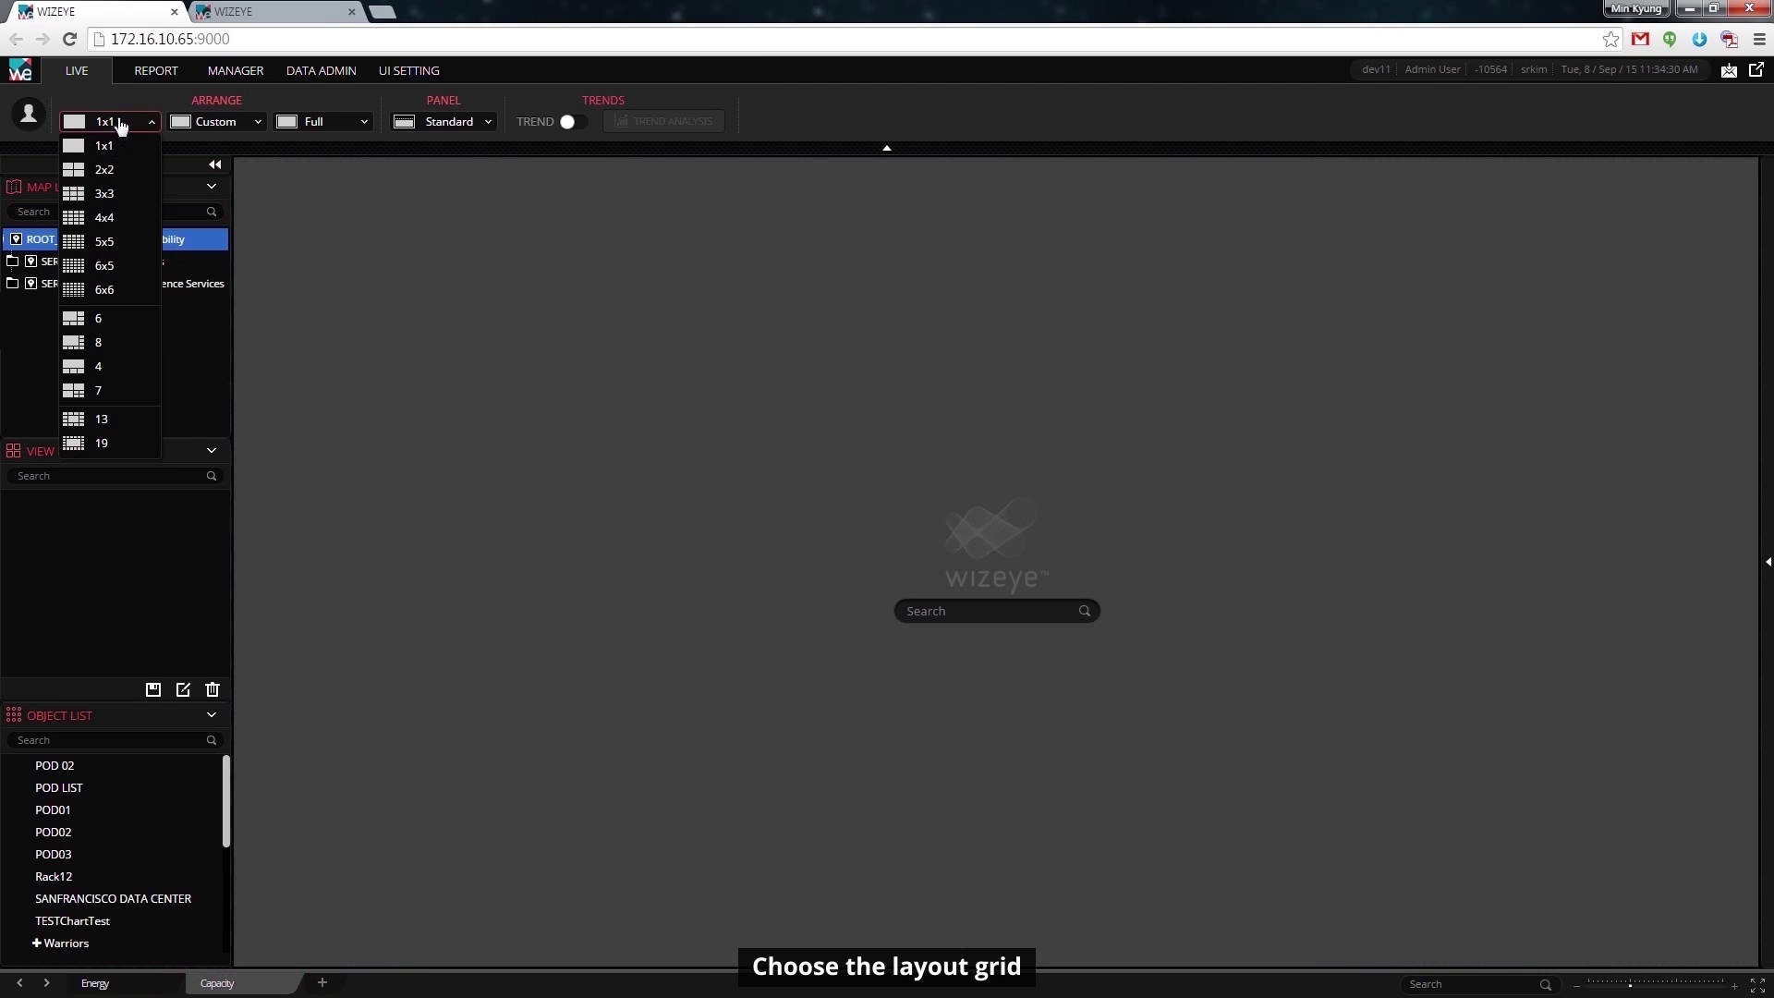
click(106, 193)
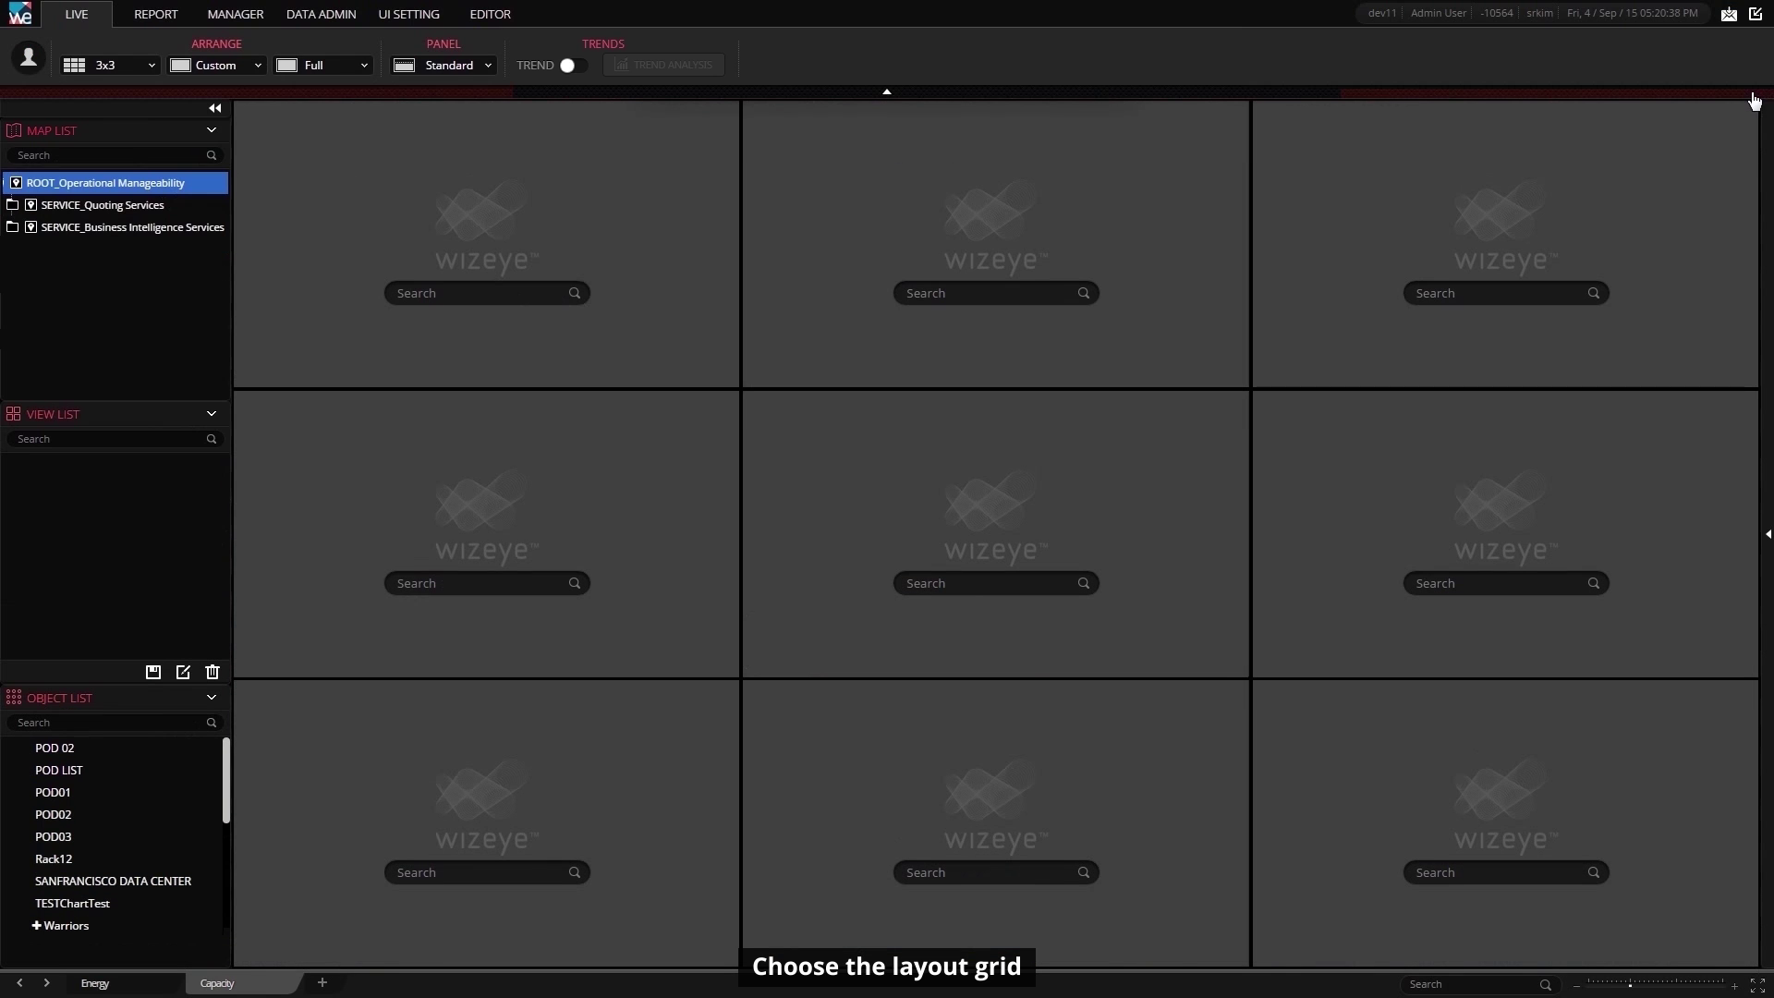
- Load the ROOT_Operational Manageability building map into the centre panel
click(905, 585)
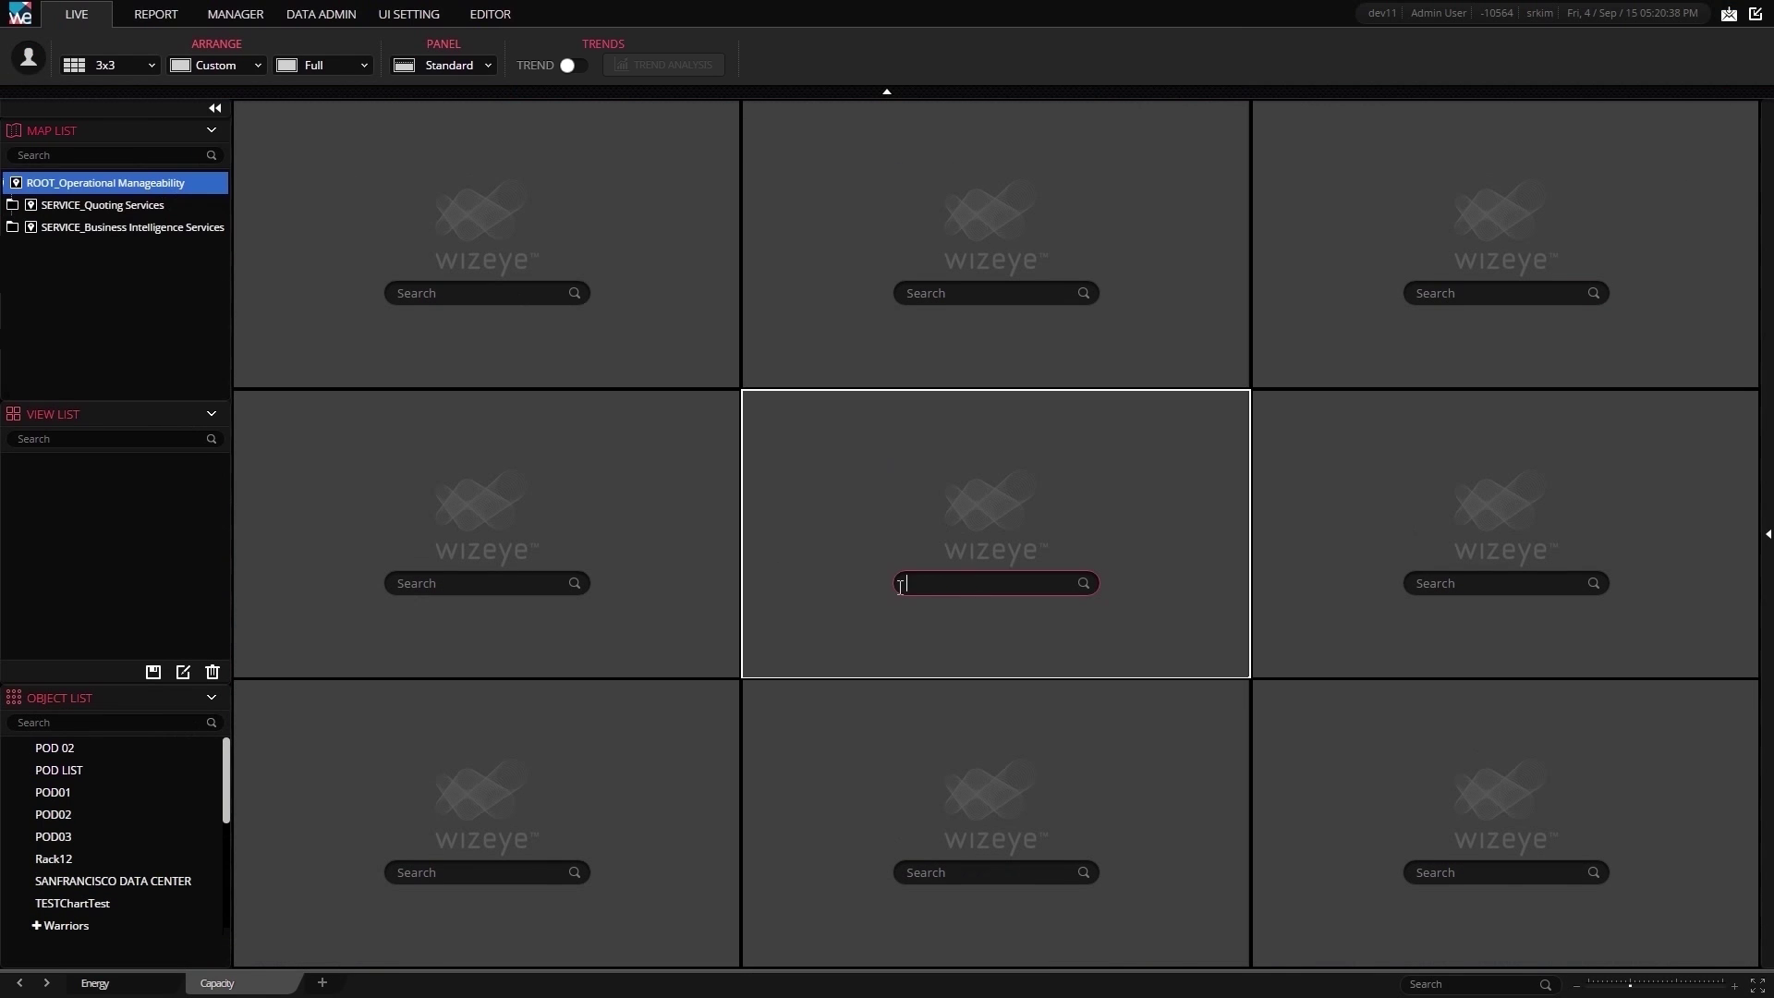
text(Root)
click(924, 608)
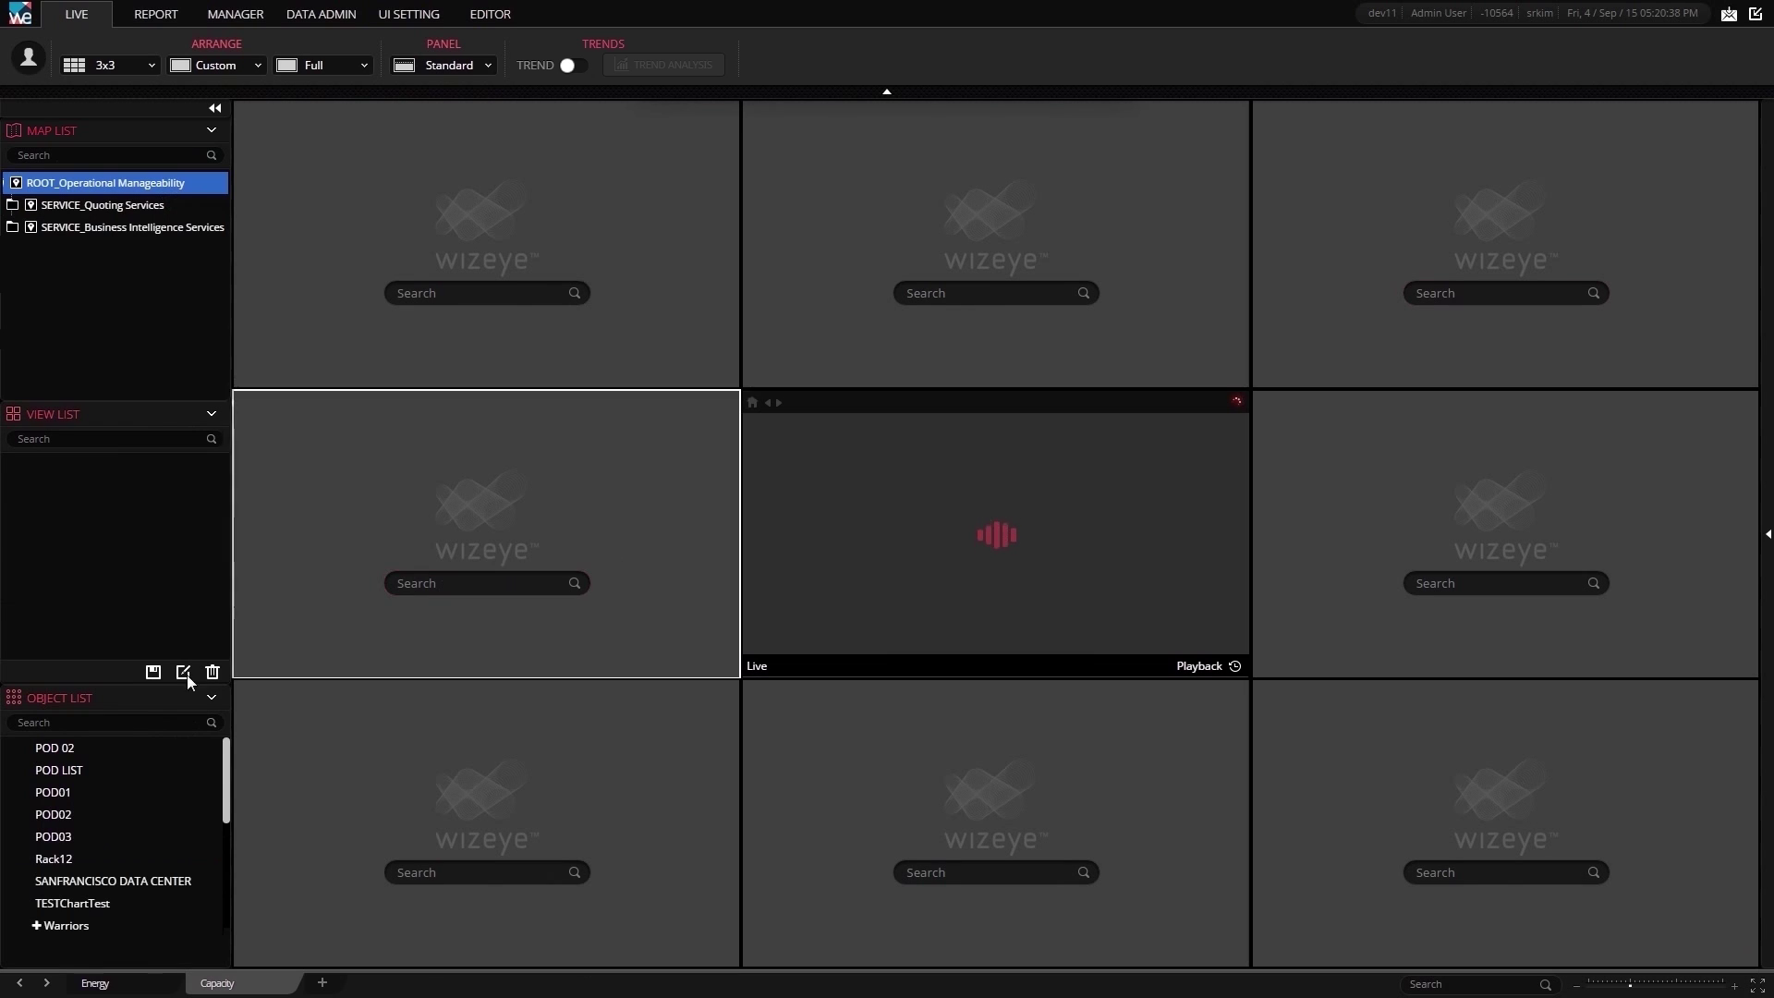
- Place POD01, POD 02 and POD03 charts in the right panels and Rack12 bottom-middle
drag(96, 791, 1325, 317)
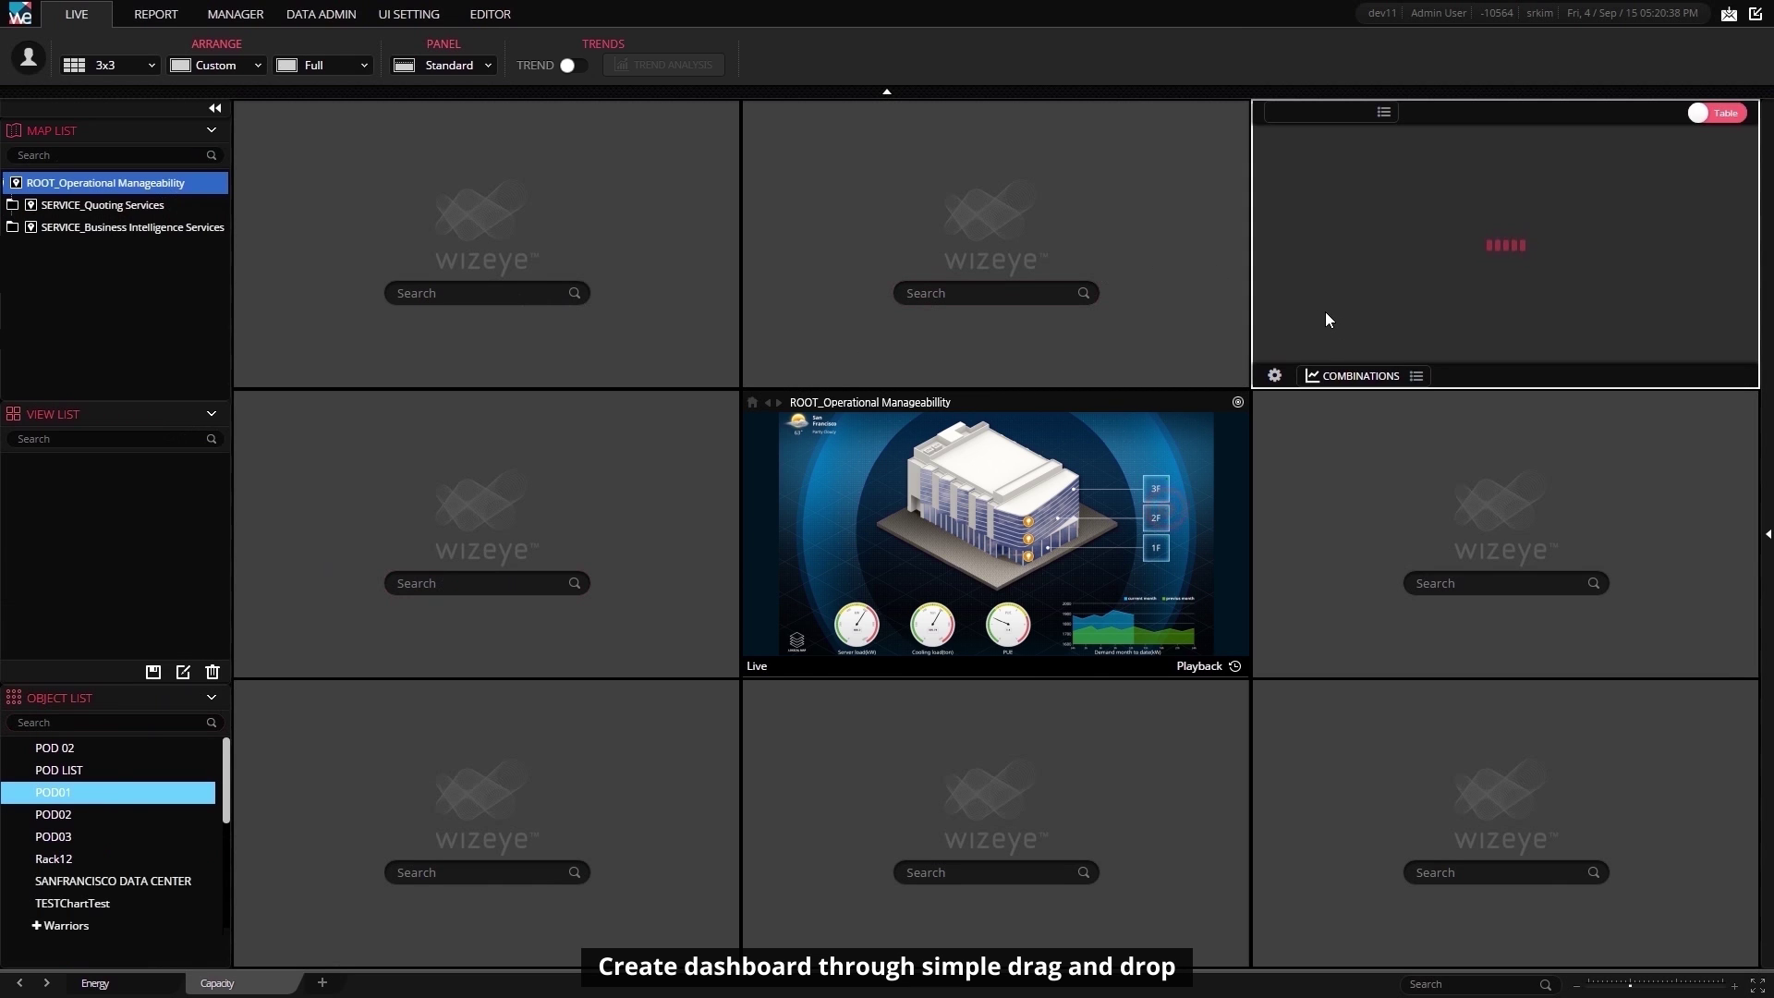
click(82, 750)
drag(81, 750, 1293, 554)
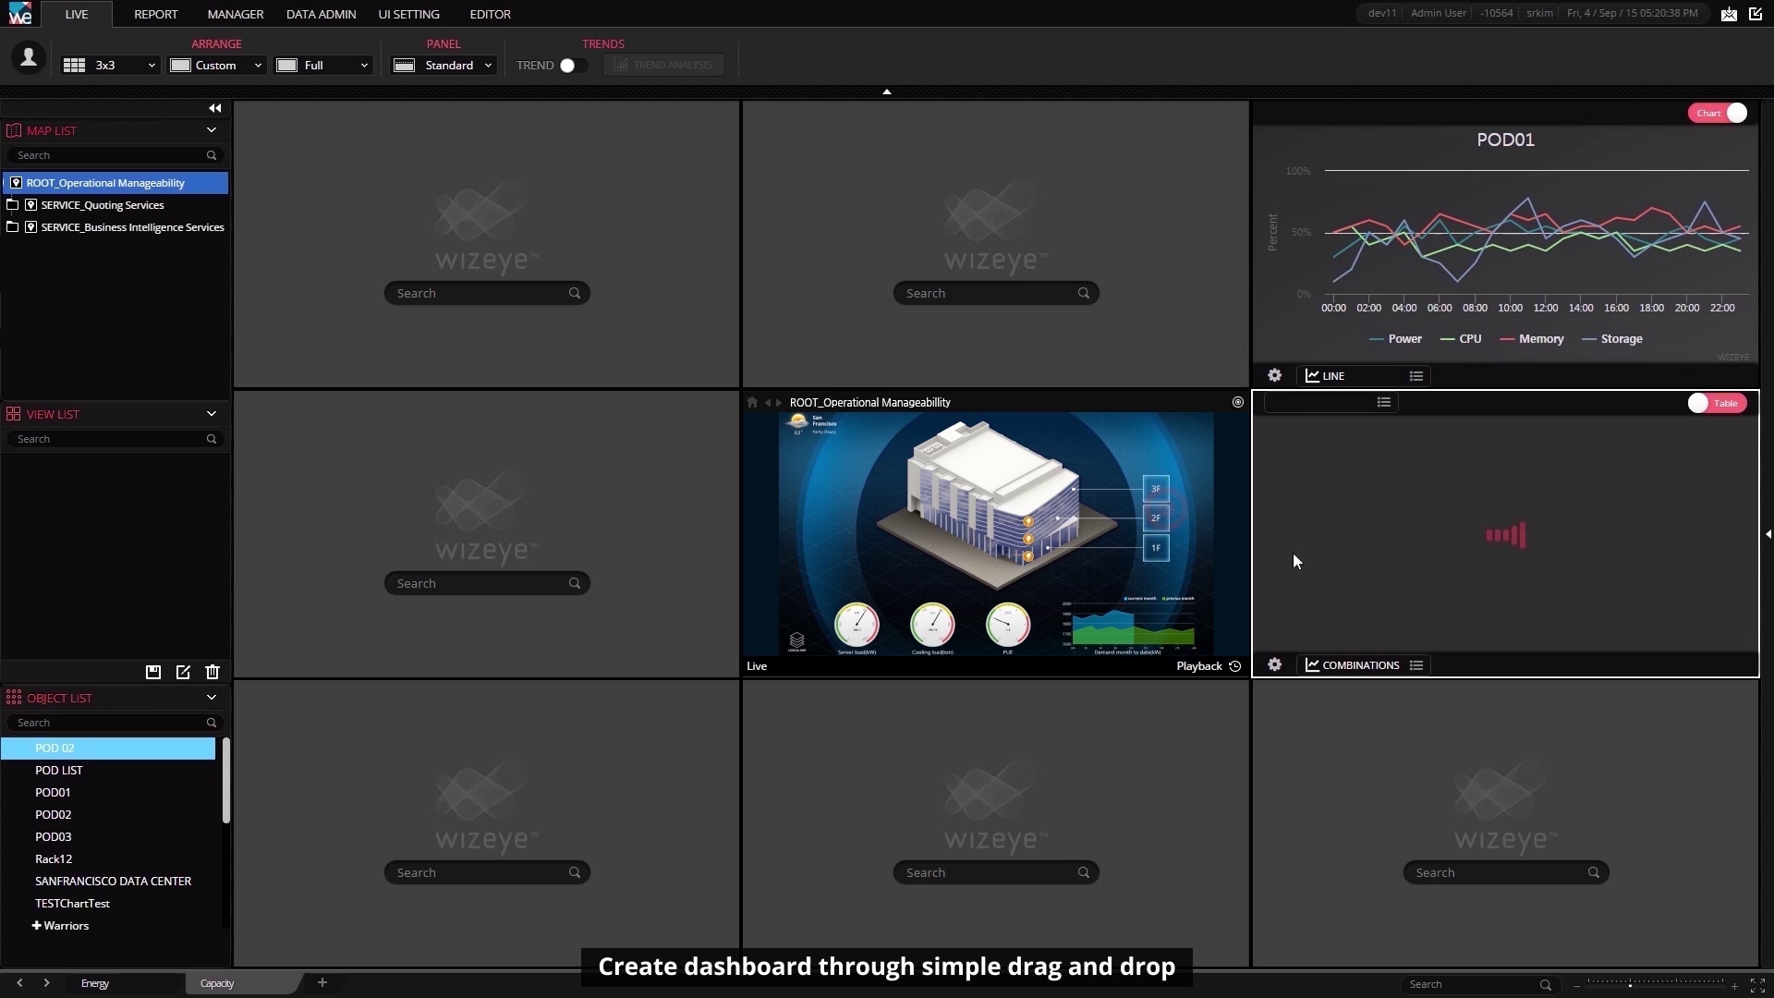
click(65, 837)
drag(99, 851, 1304, 848)
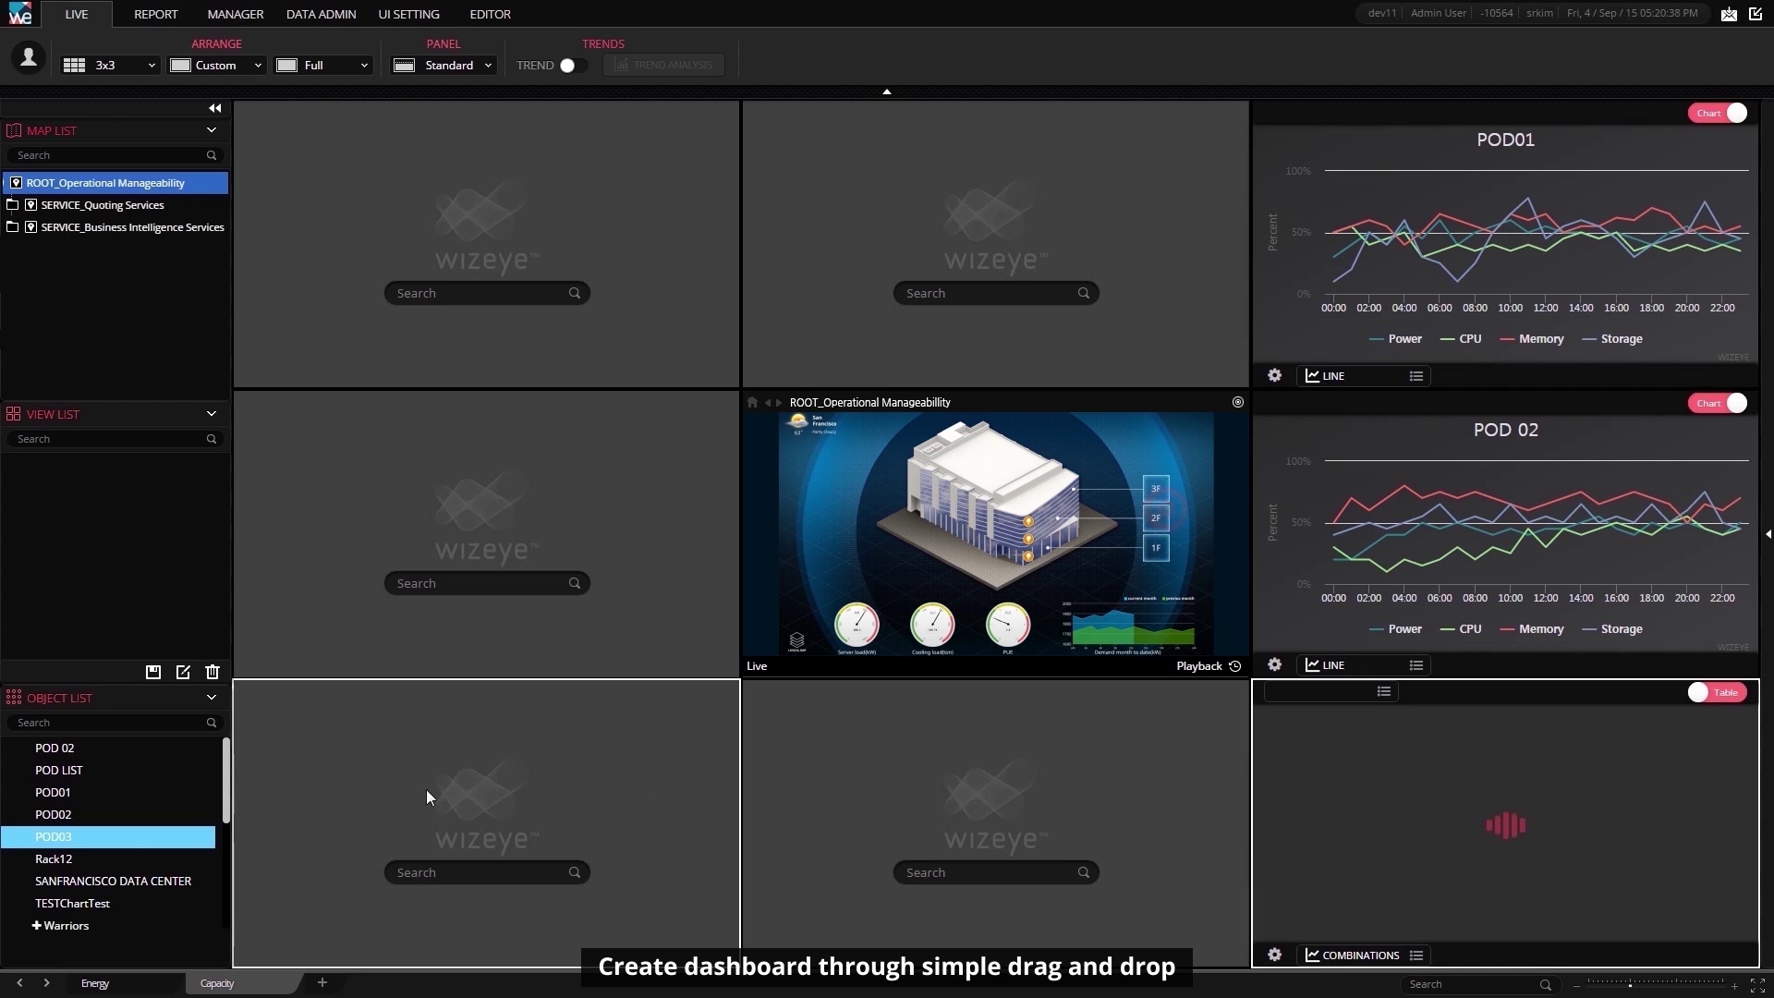
click(97, 861)
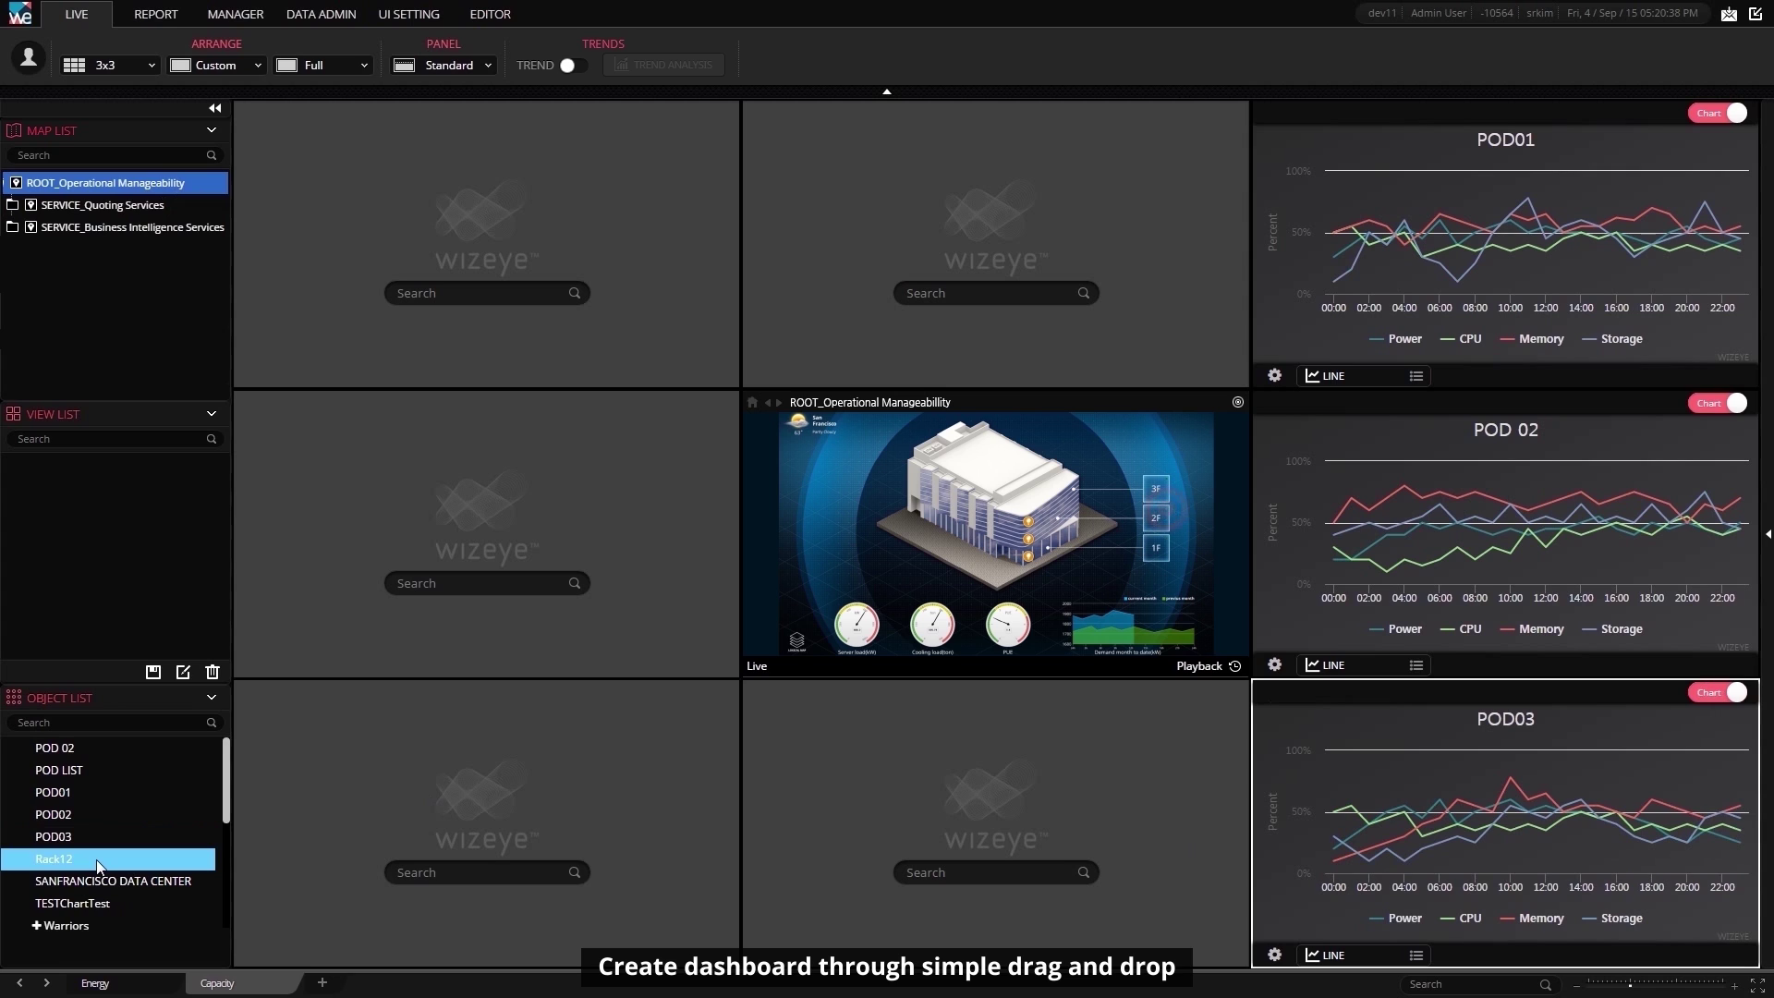
drag(97, 864, 819, 834)
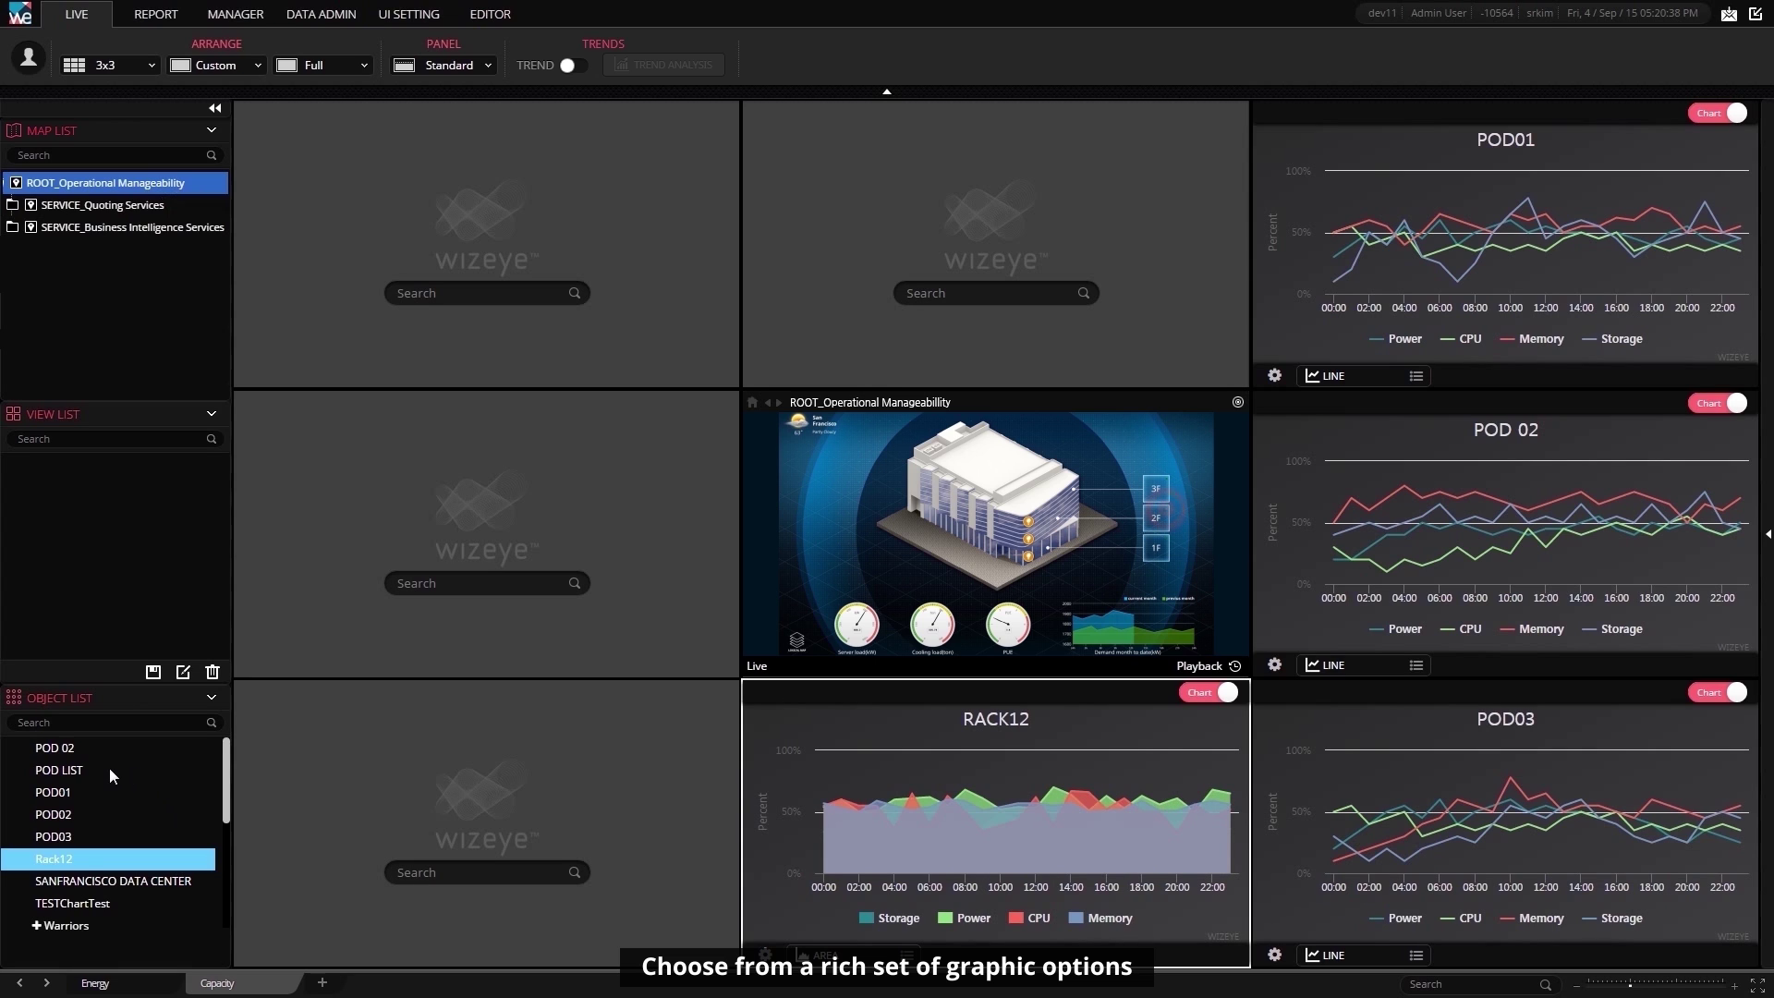
- Place POD02 bottom-left, POD LIST middle-left, and SANFRANCISCO DATA CENTER top-left
drag(83, 811, 393, 802)
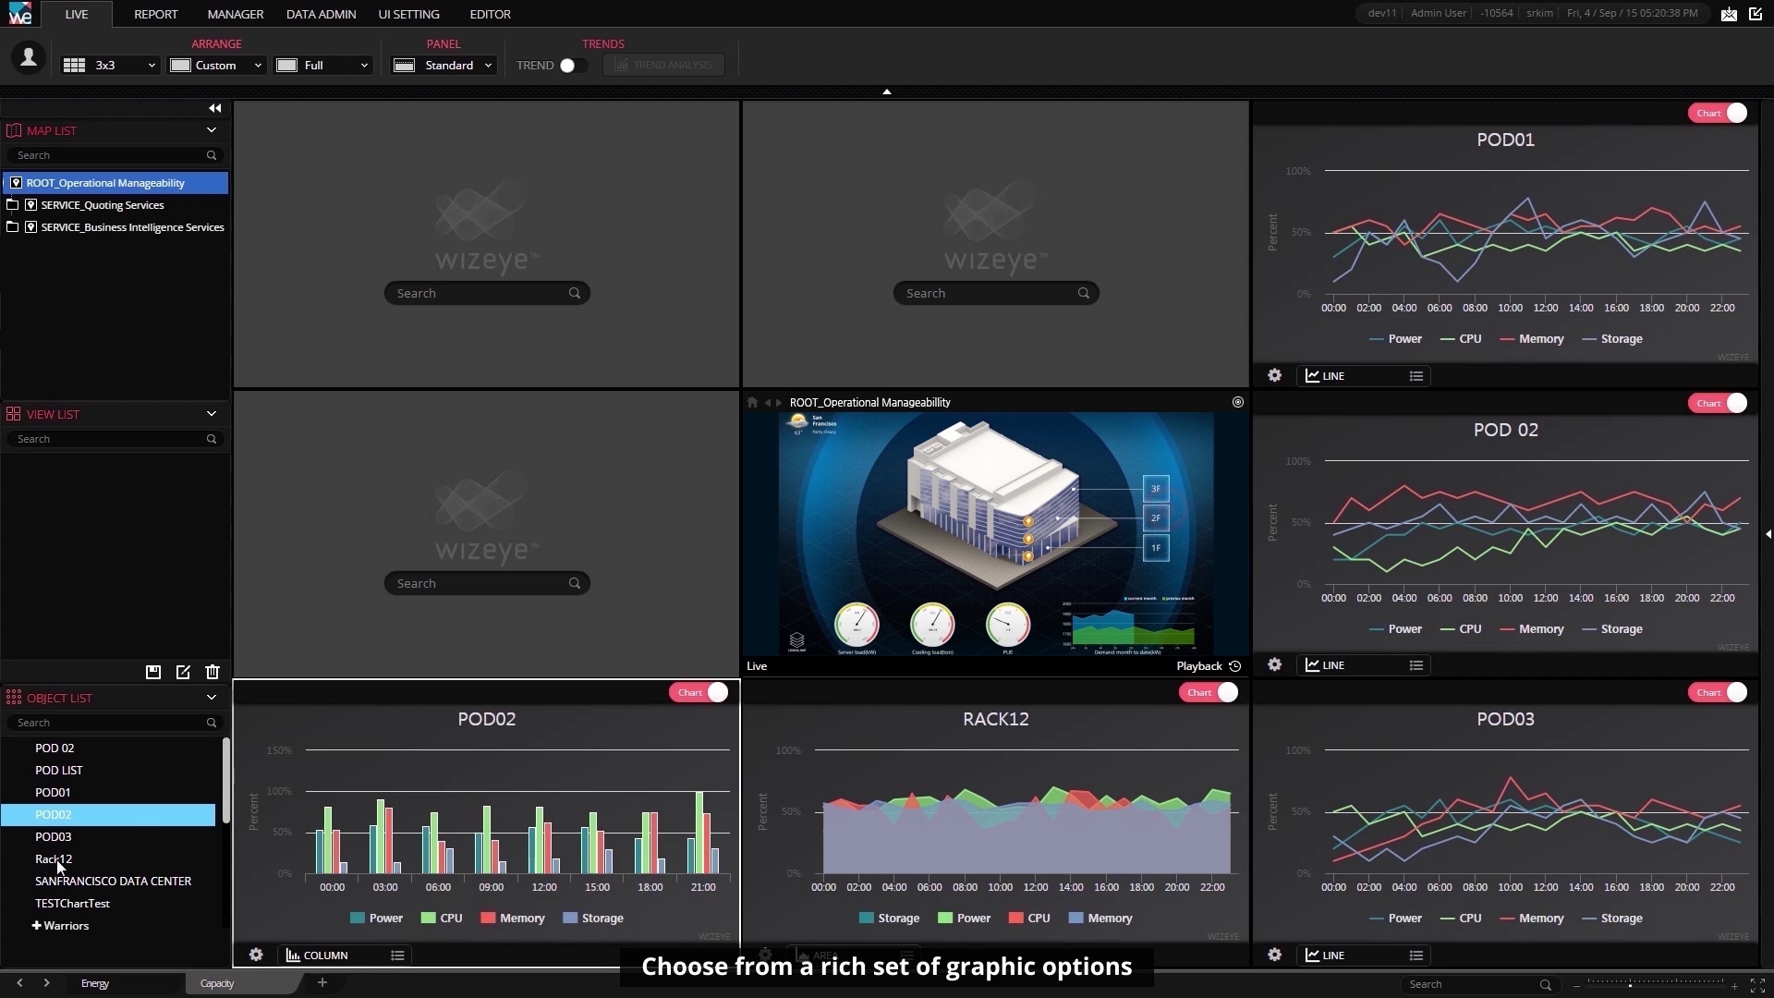
click(74, 772)
drag(74, 775, 325, 512)
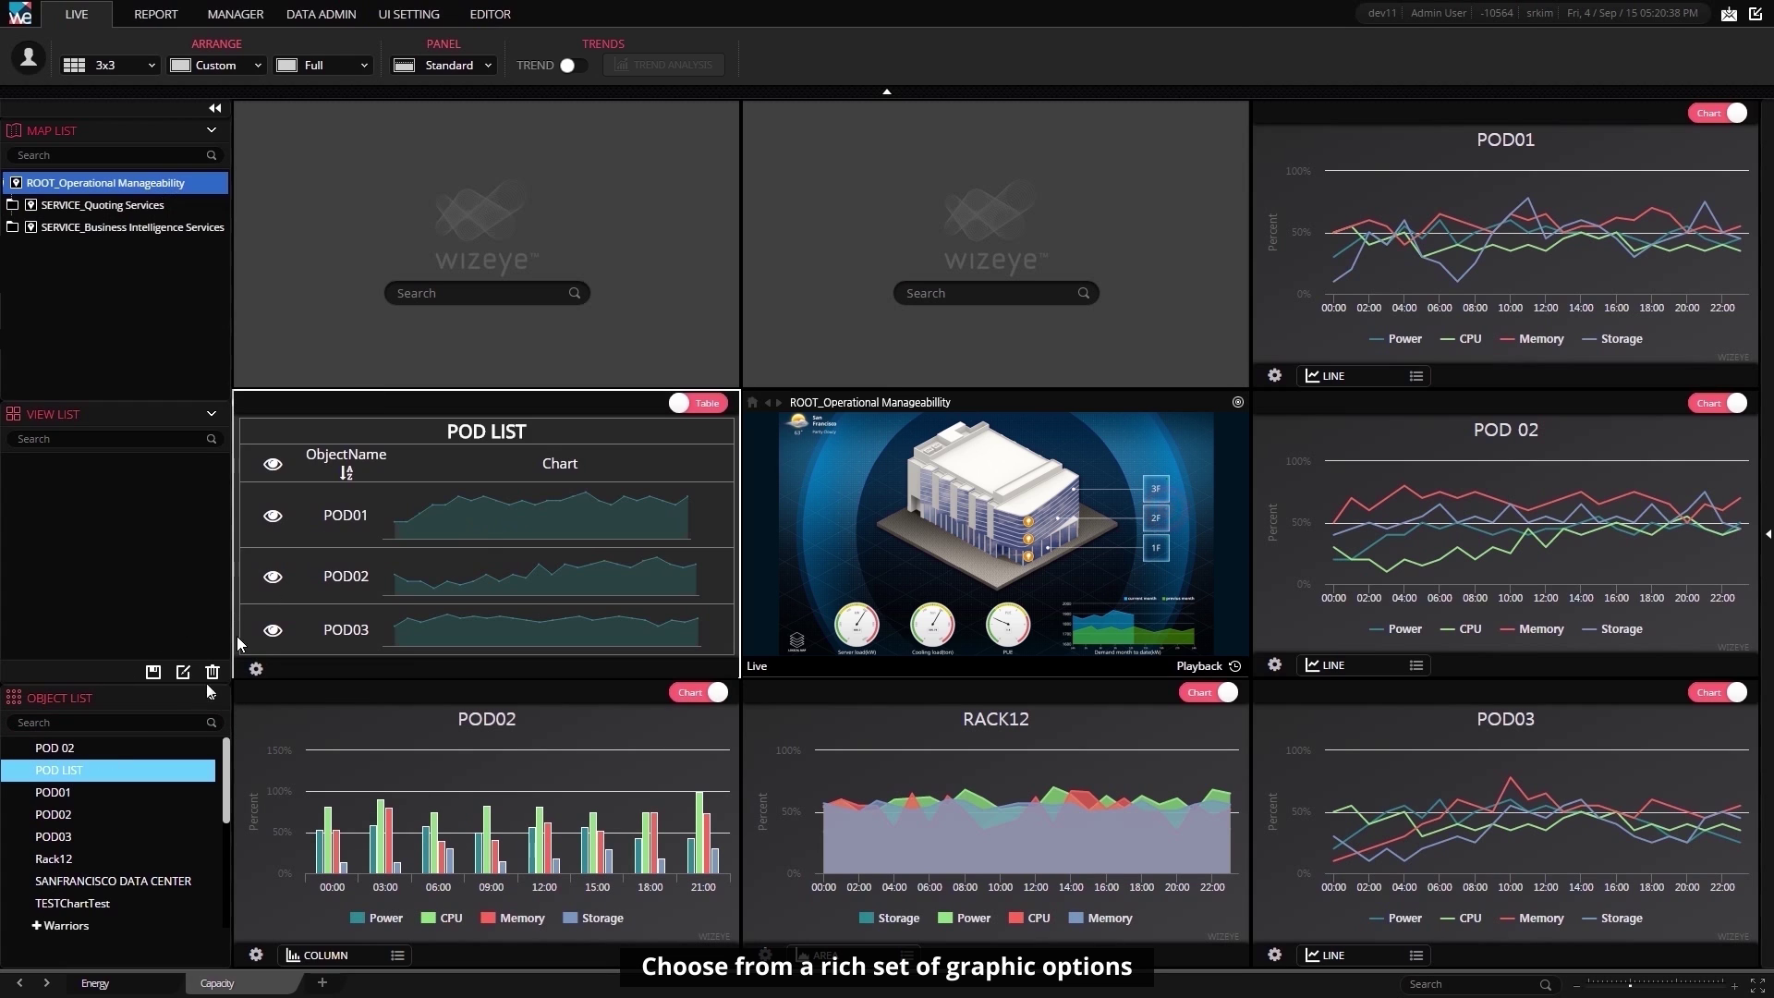
click(123, 883)
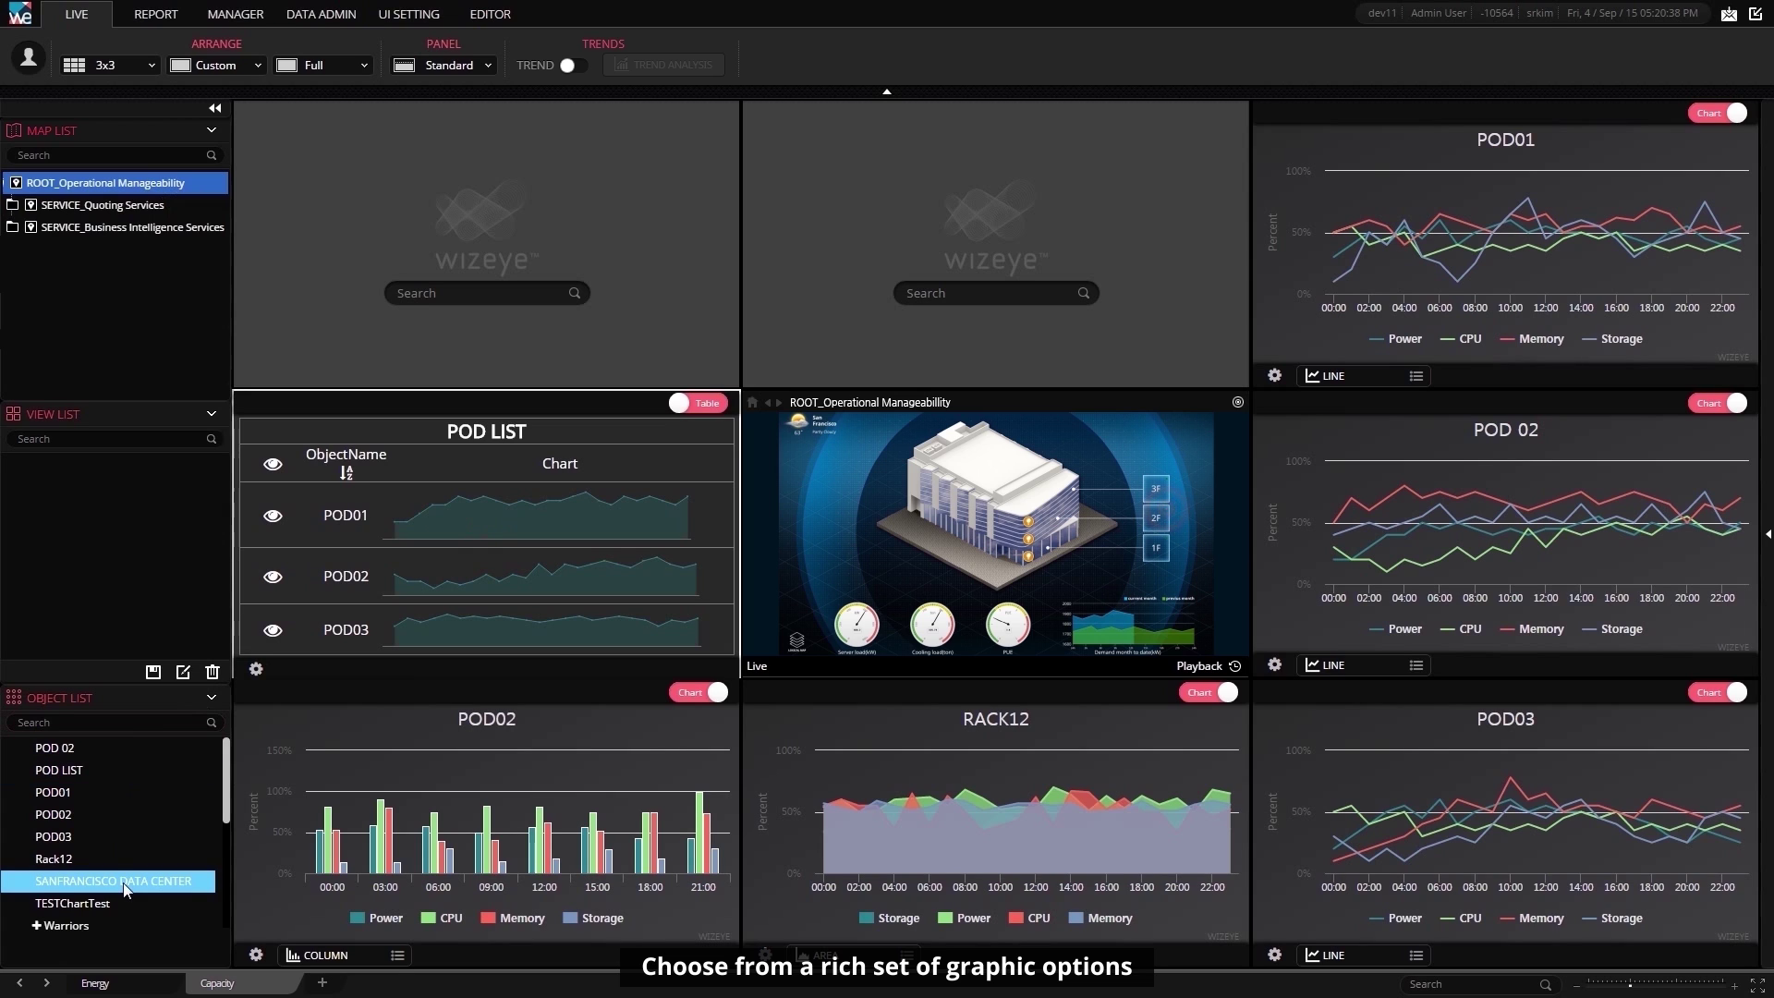
drag(75, 778, 357, 343)
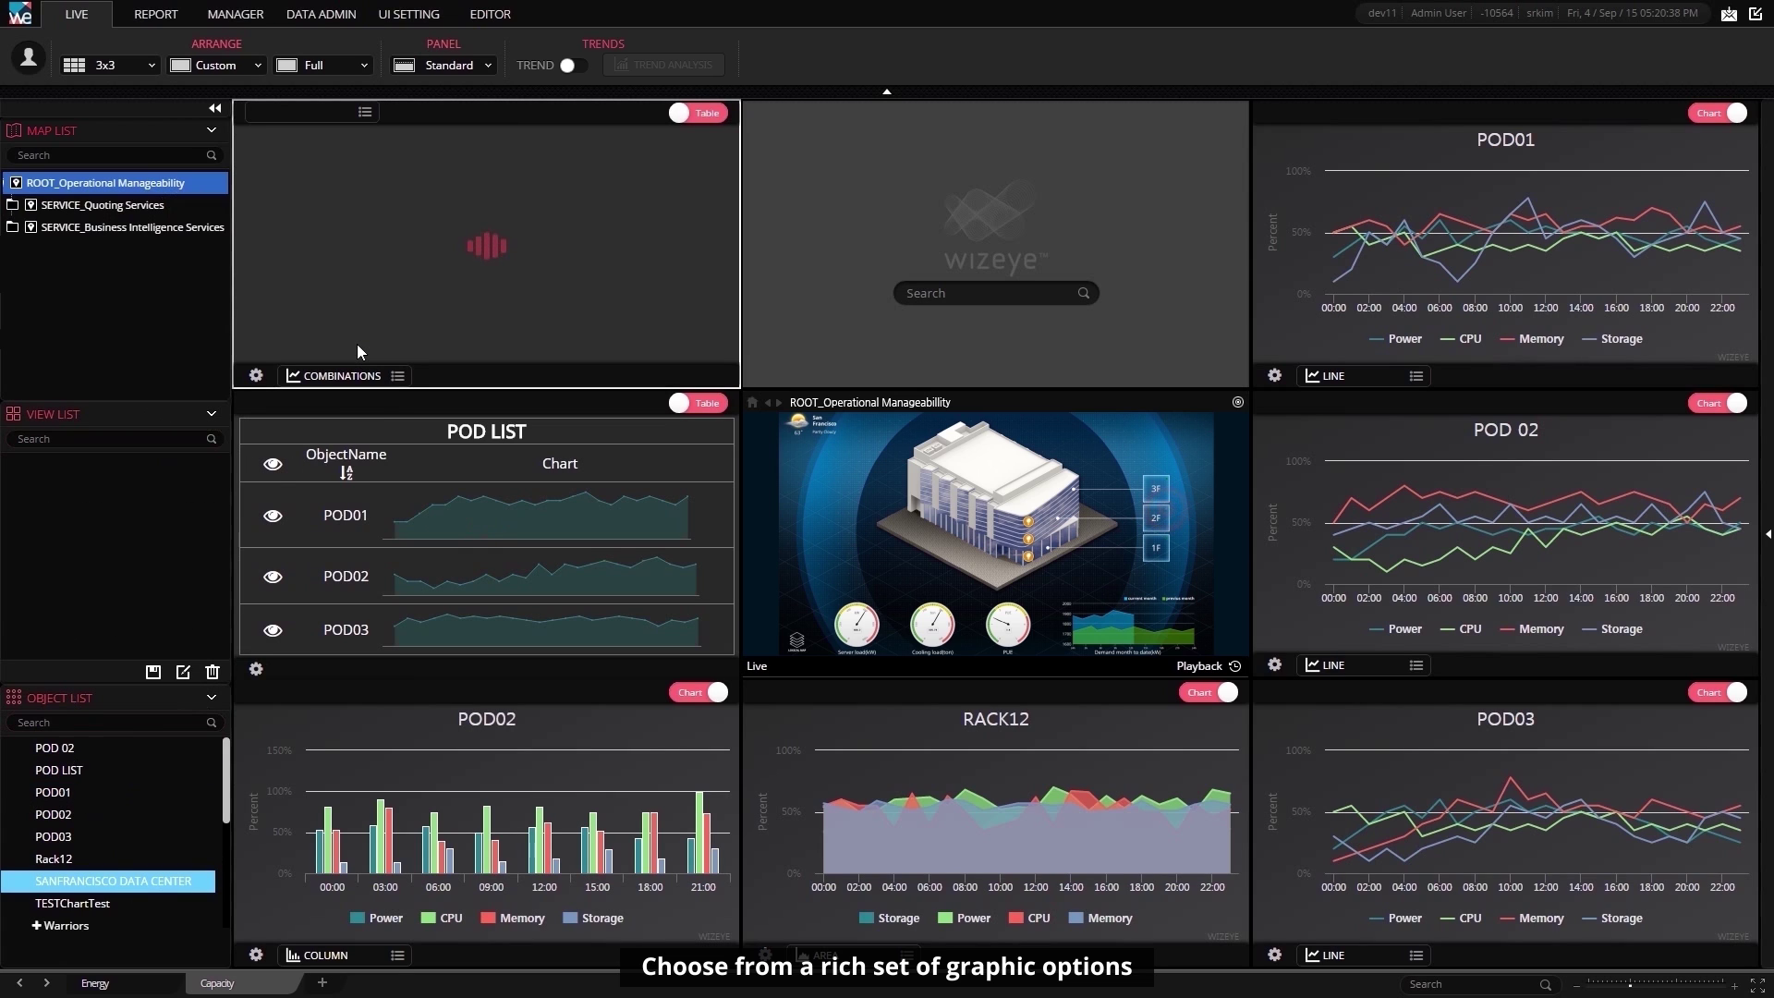
- Show the videotest Camera 01 live feed in the top-middle panel
drag(226, 802, 226, 906)
click(87, 915)
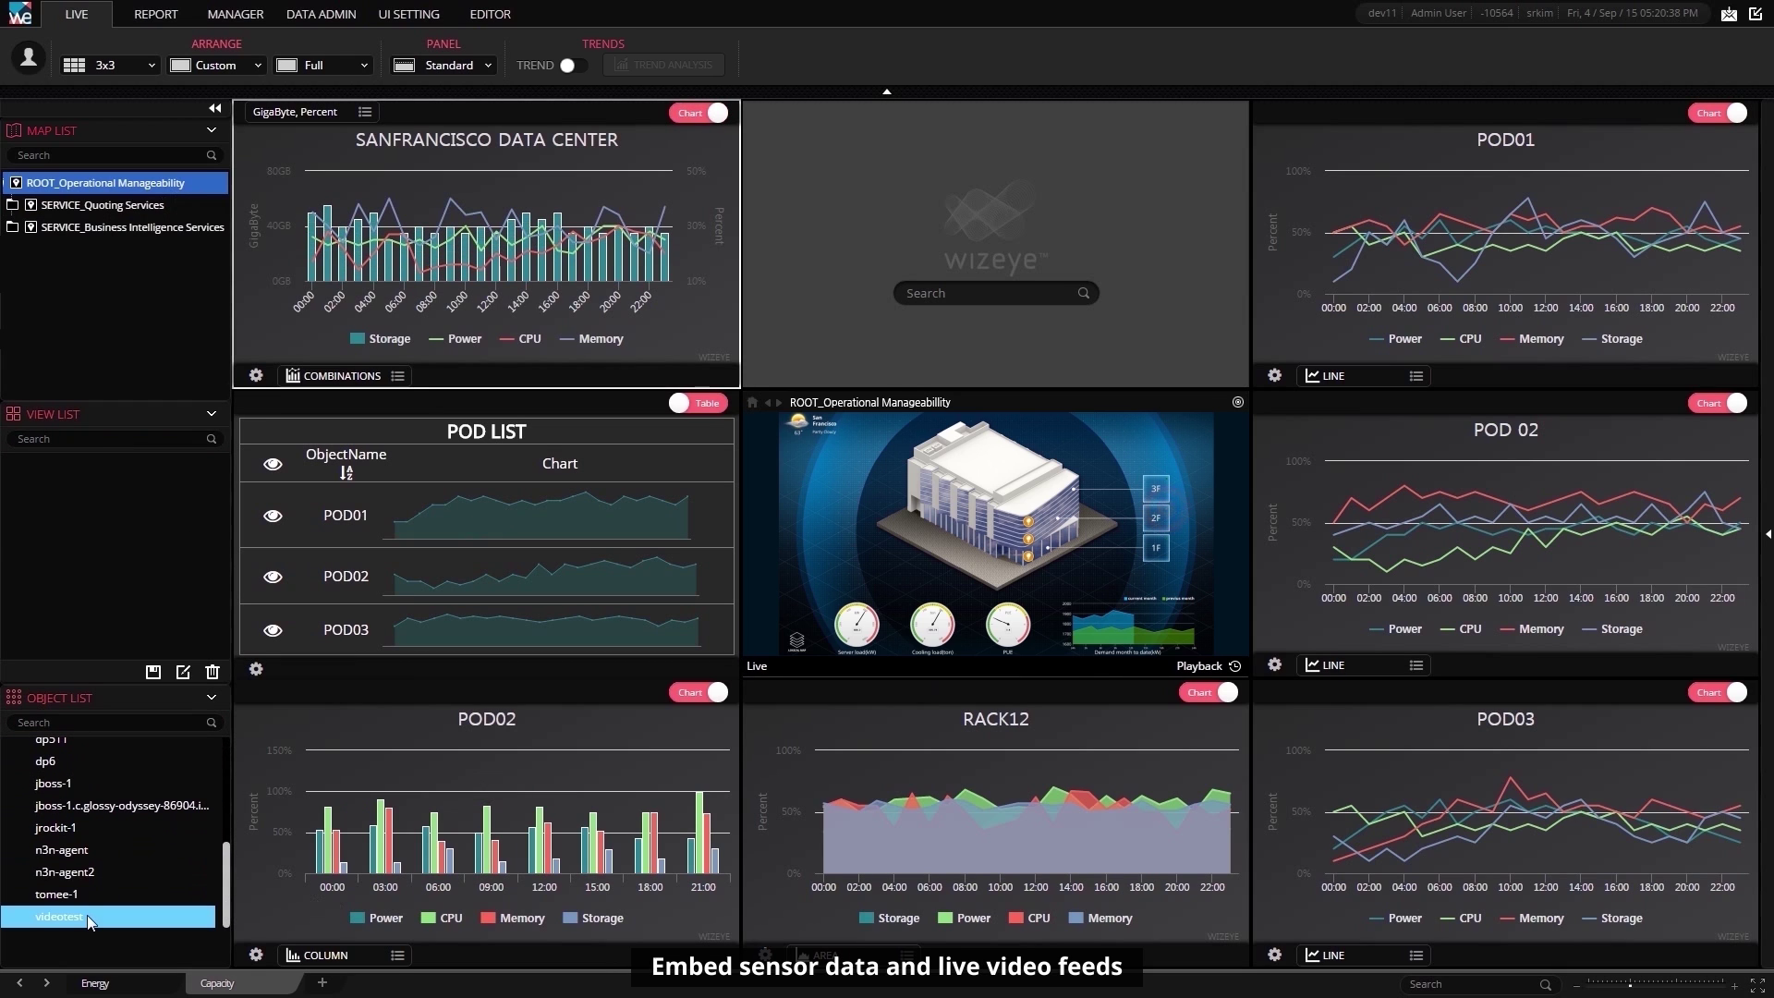
drag(87, 914, 835, 323)
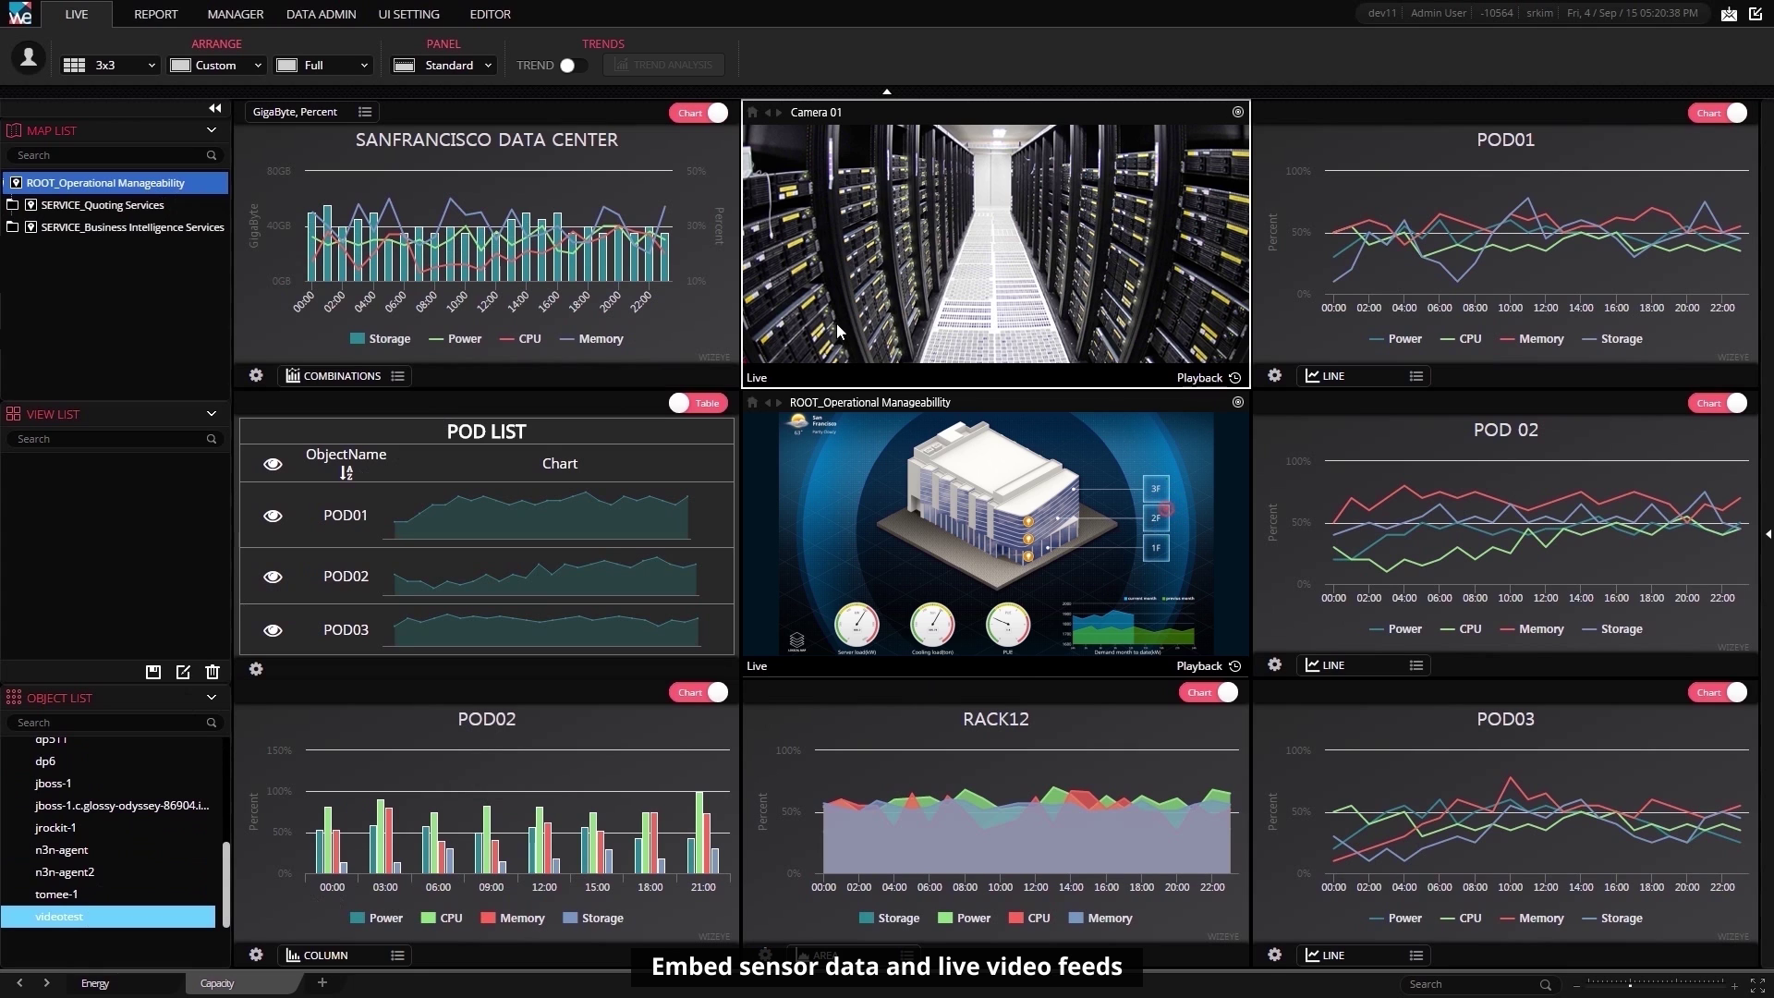
mouse_move(1437, 510)
mouse_move(1453, 552)
click(1402, 632)
click(1467, 636)
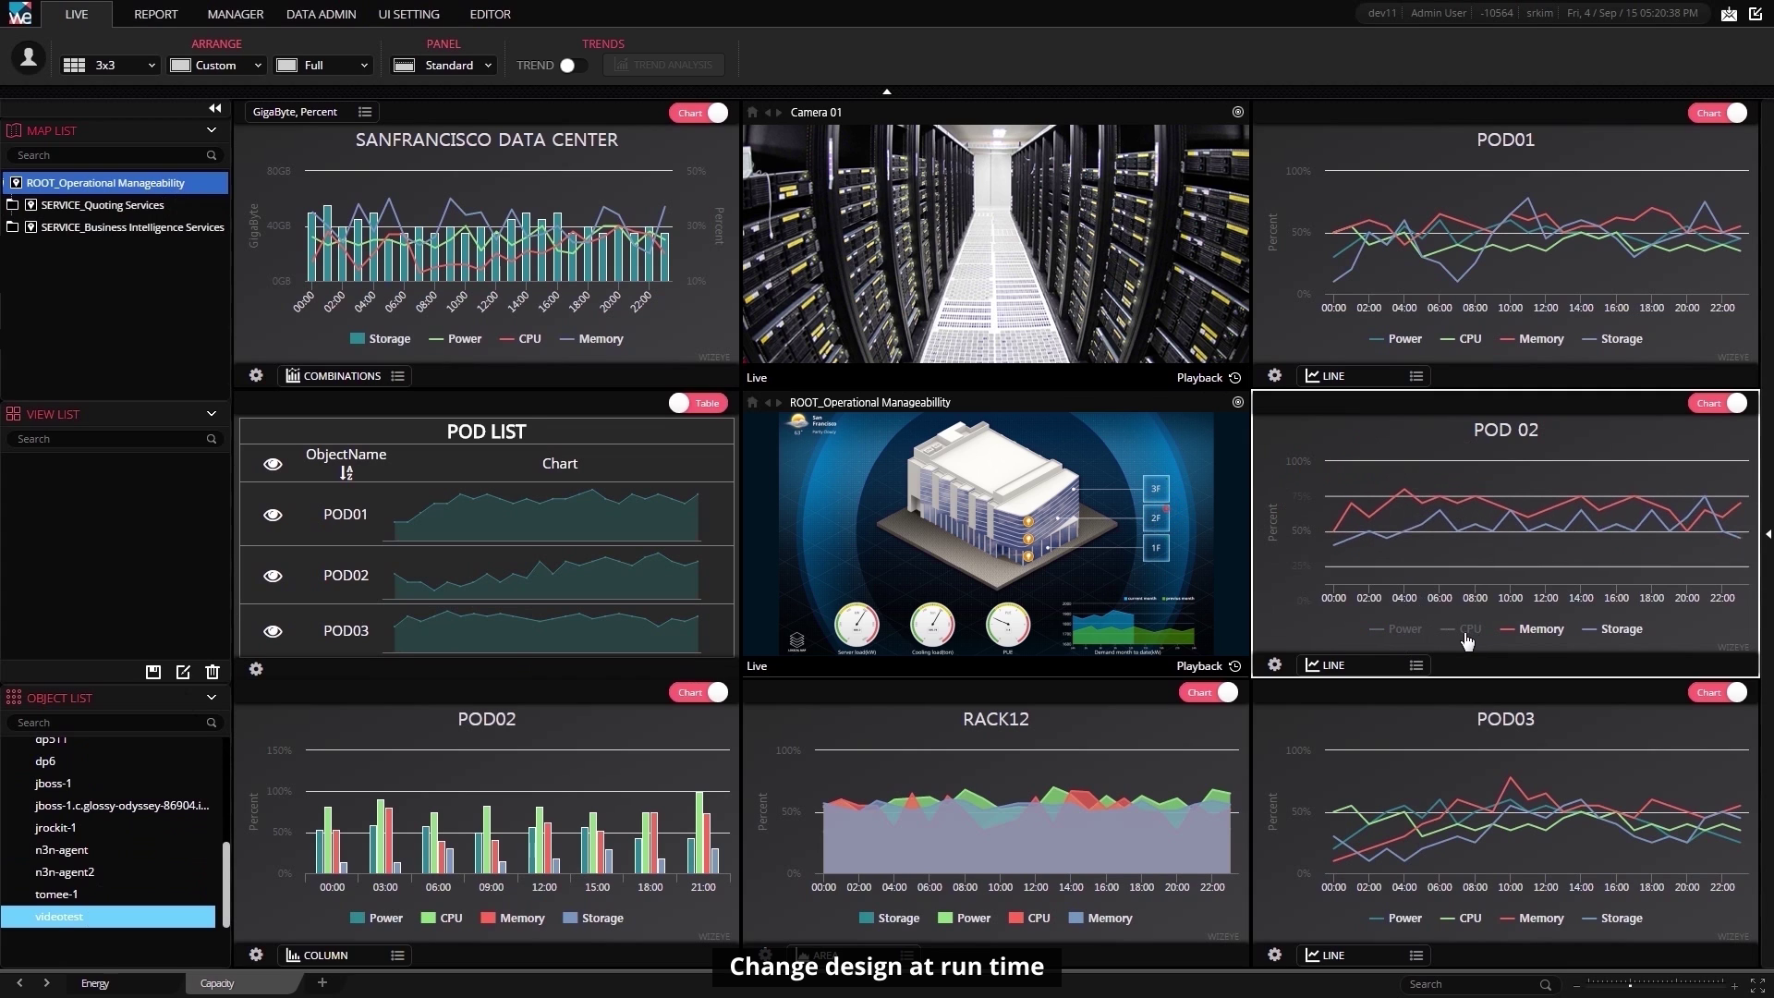
click(1539, 632)
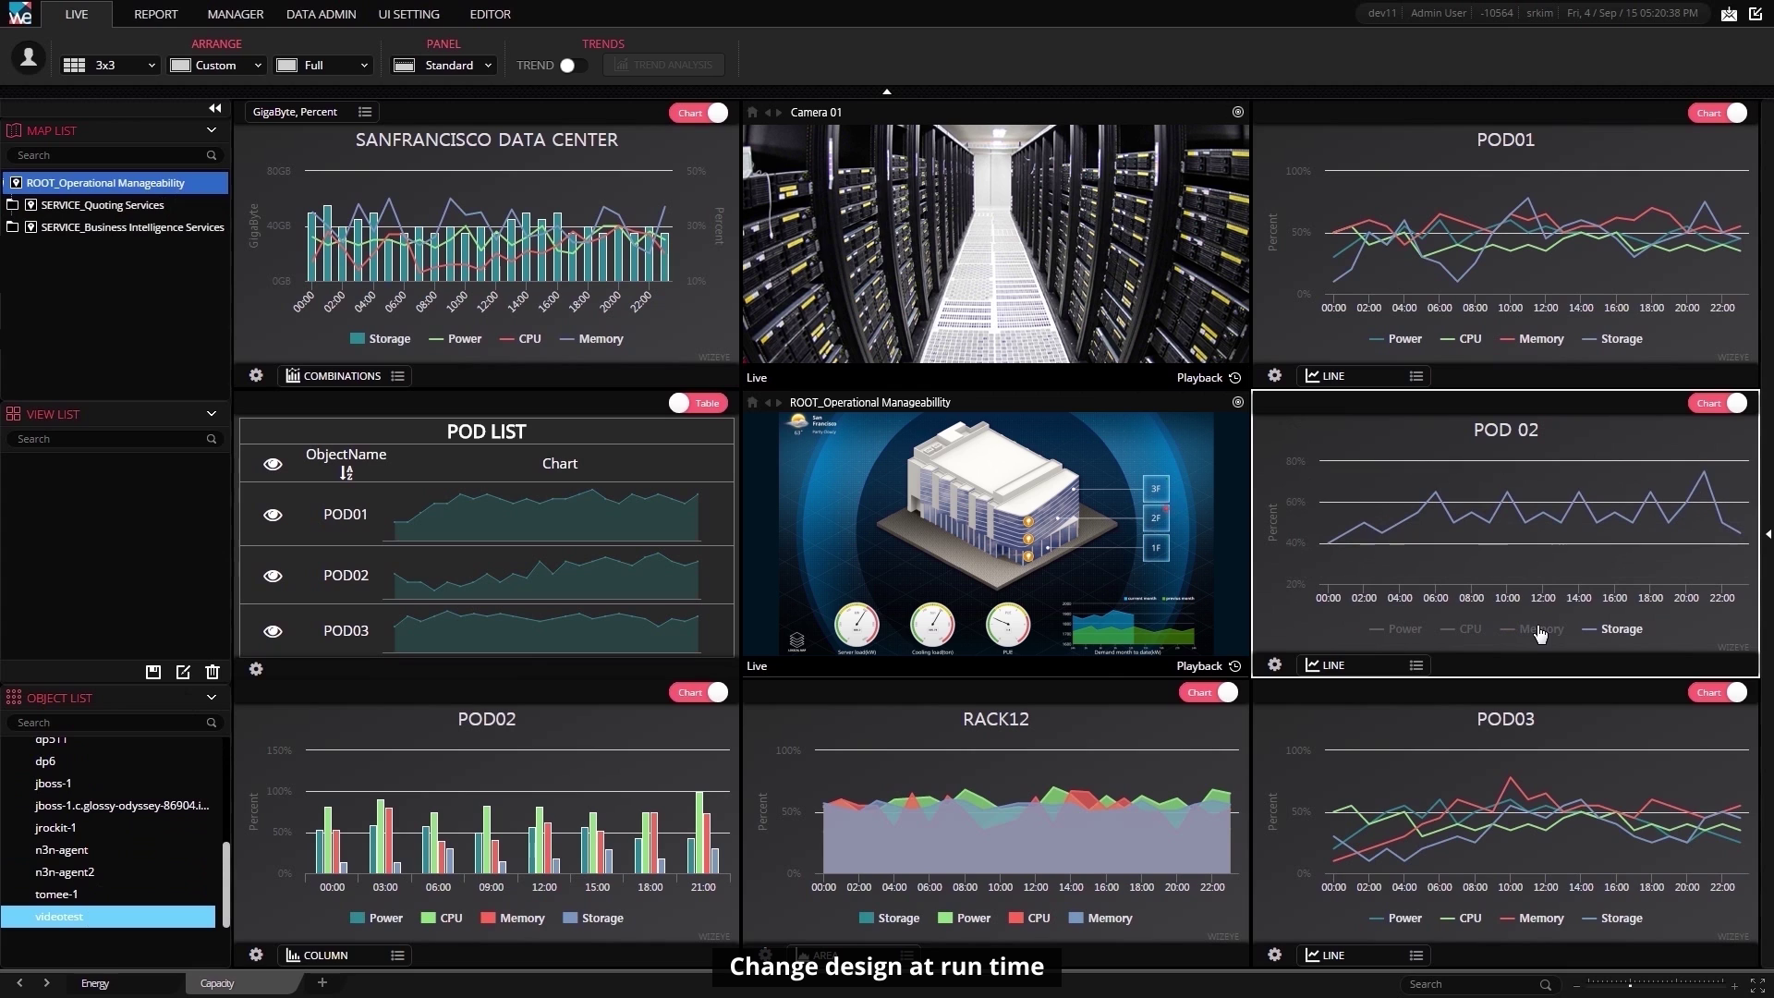
click(1624, 634)
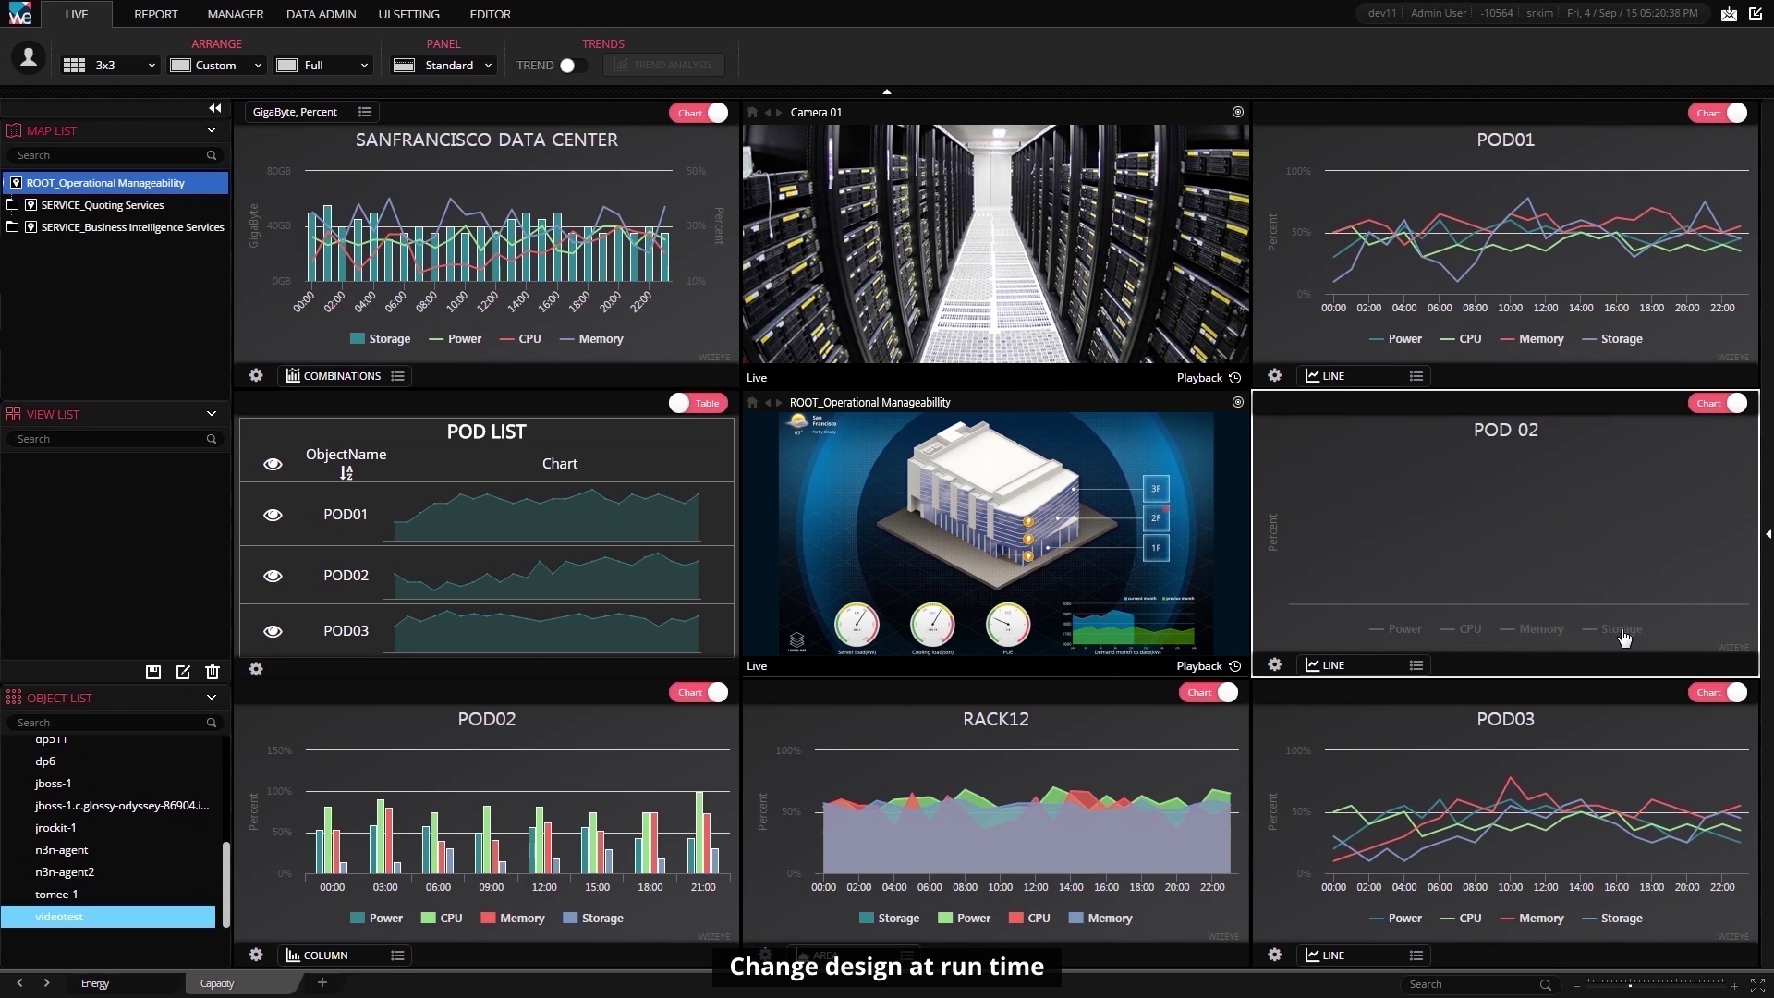
click(1623, 633)
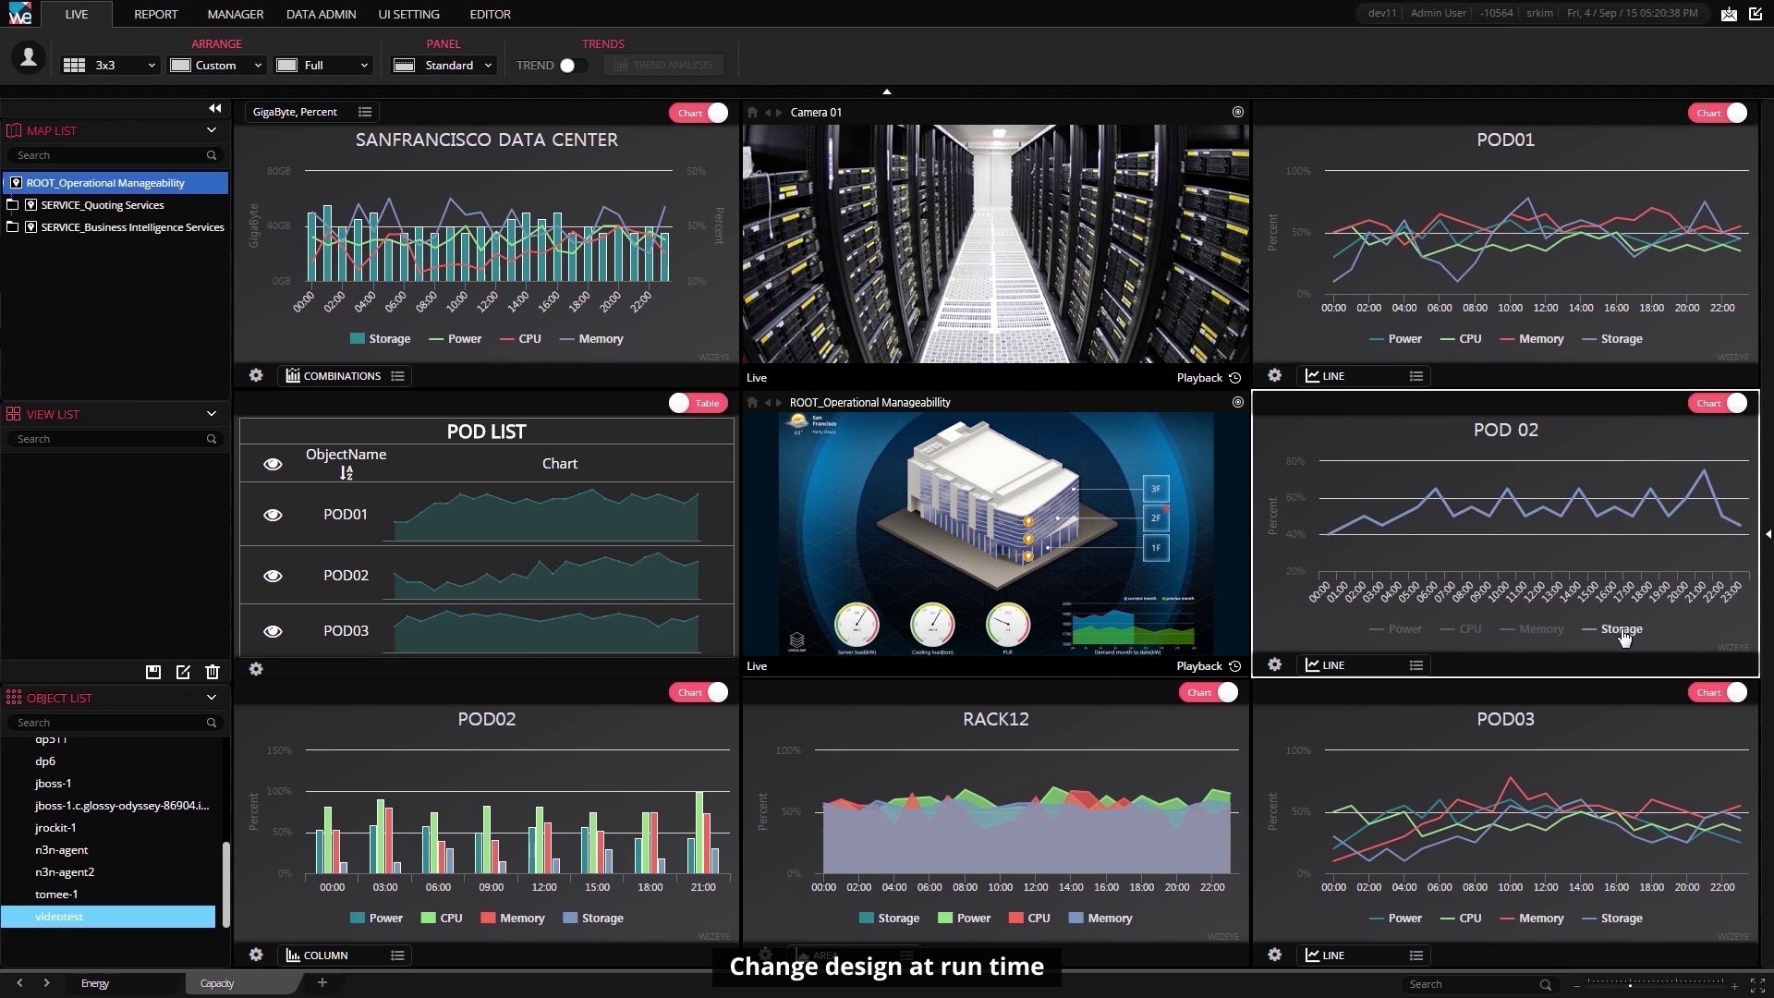
click(1555, 634)
click(1468, 632)
click(1404, 633)
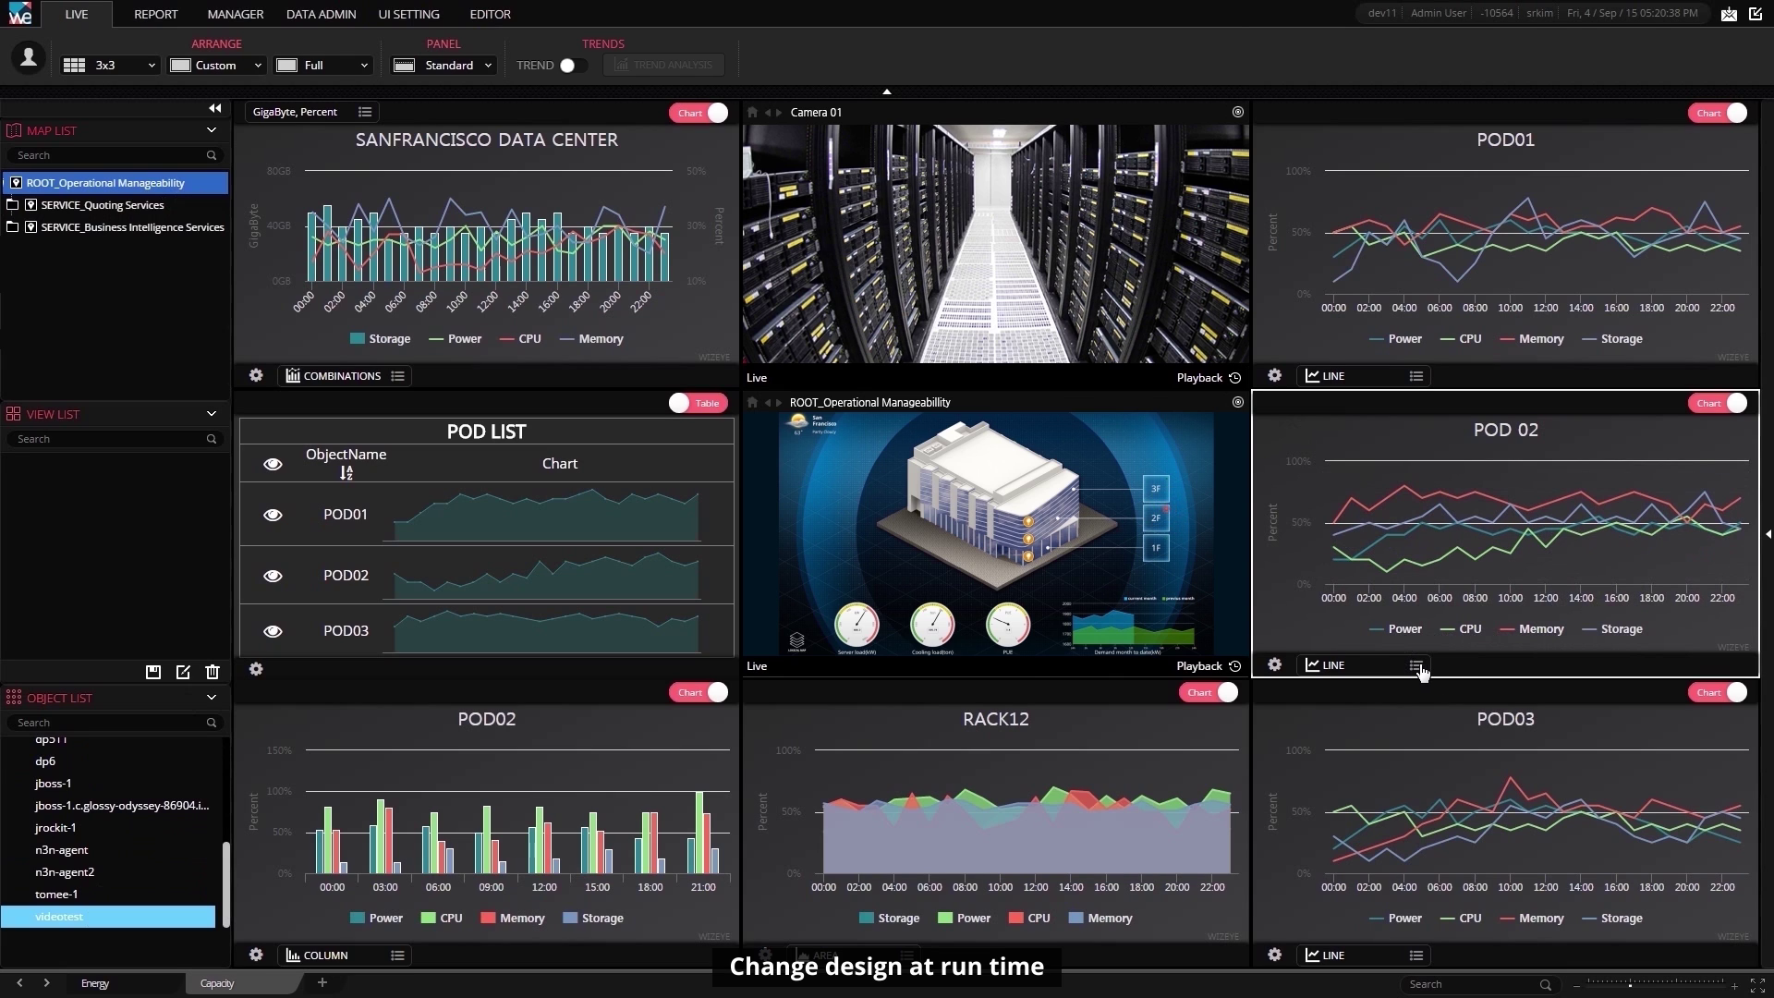
- Preview POD 02 as area, column, pie and bubble charts, then return it to a line chart
click(1416, 666)
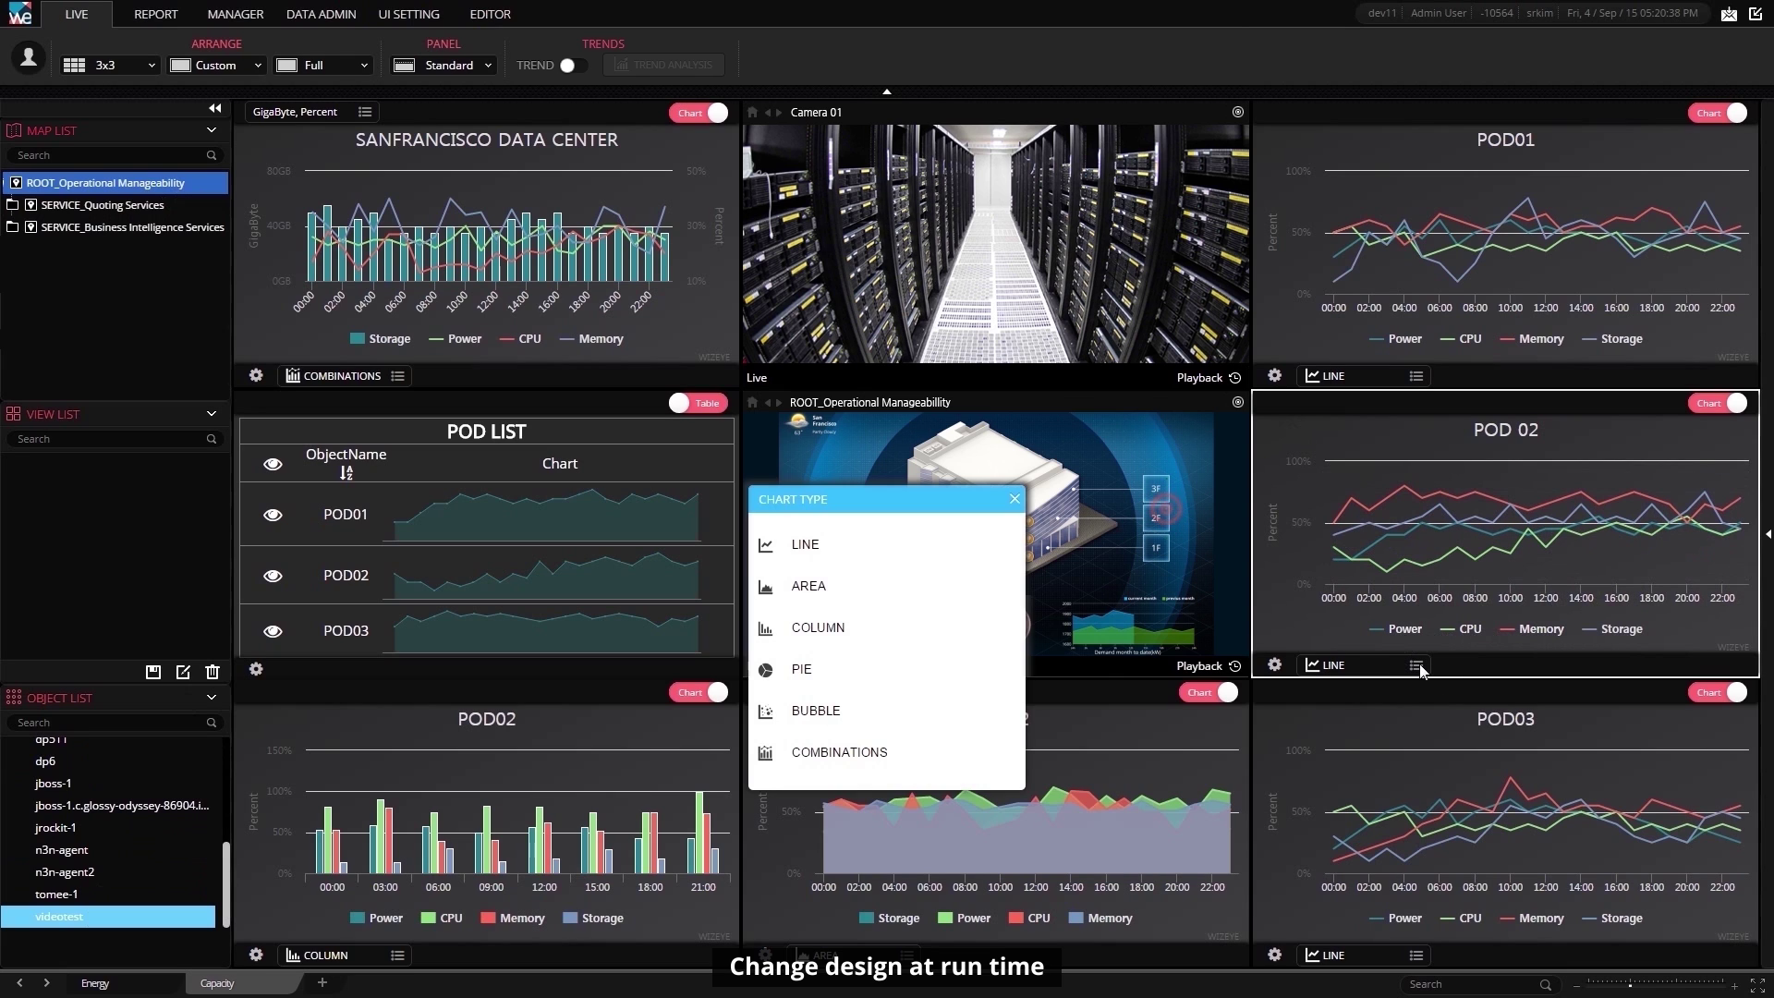
click(804, 593)
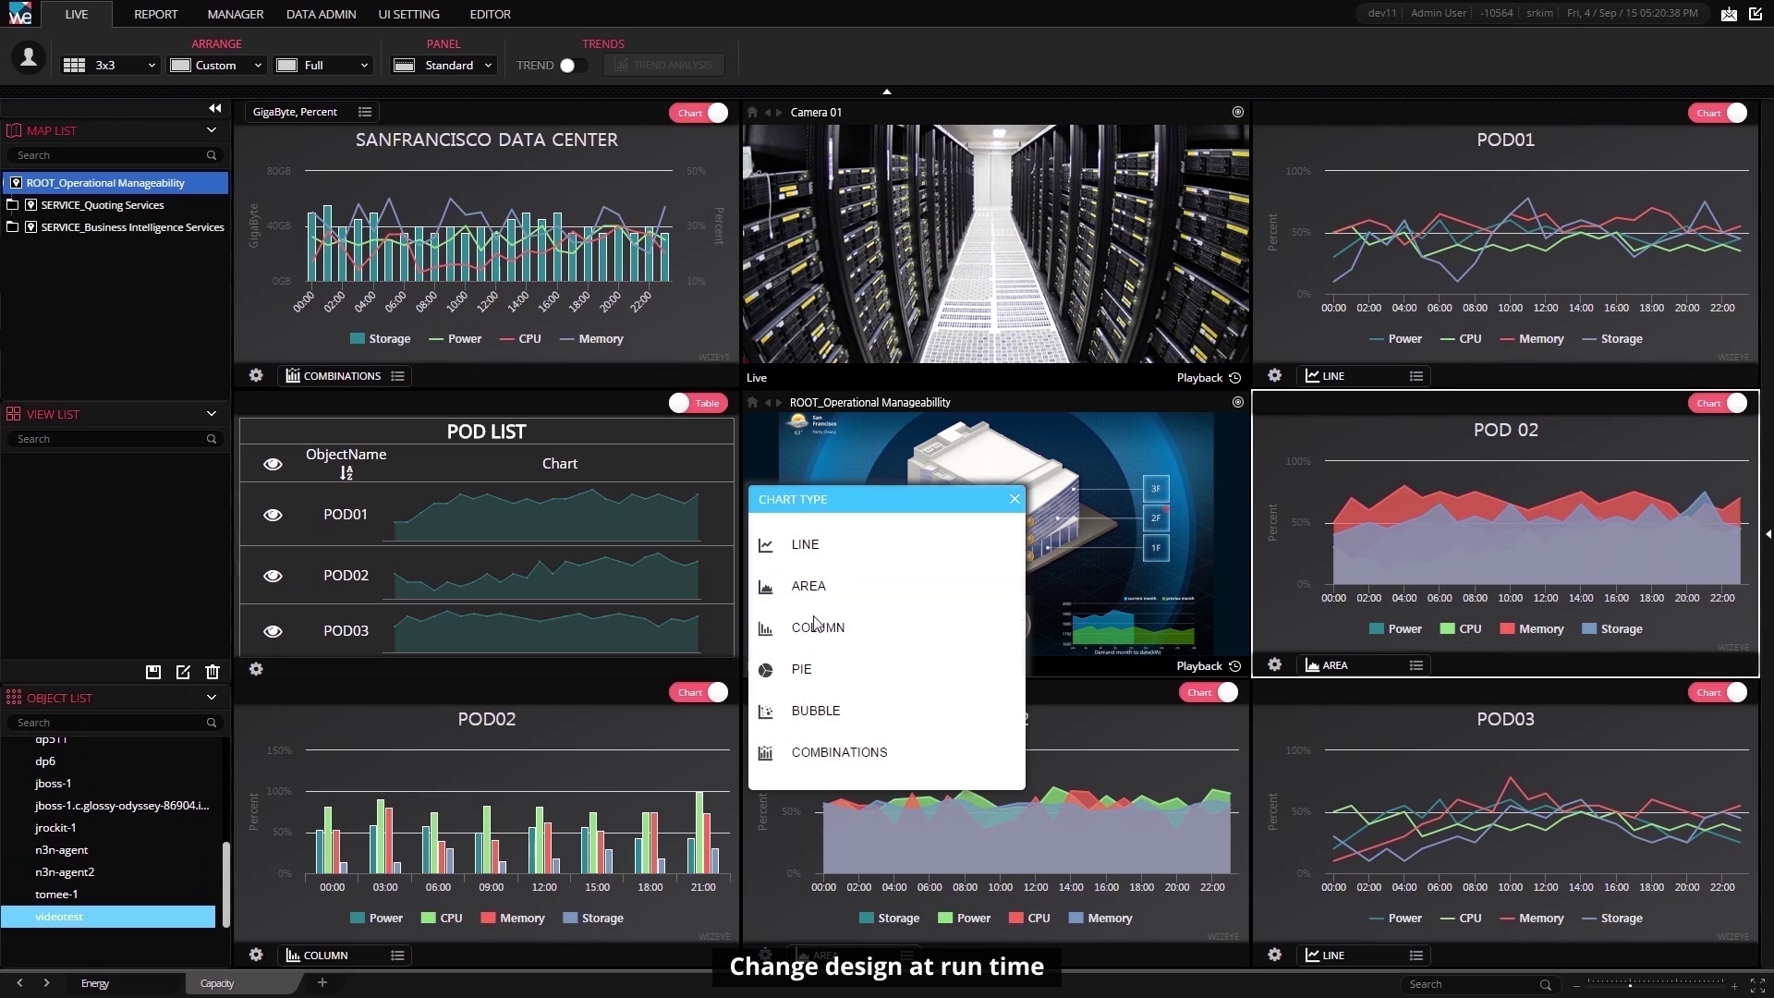
click(817, 630)
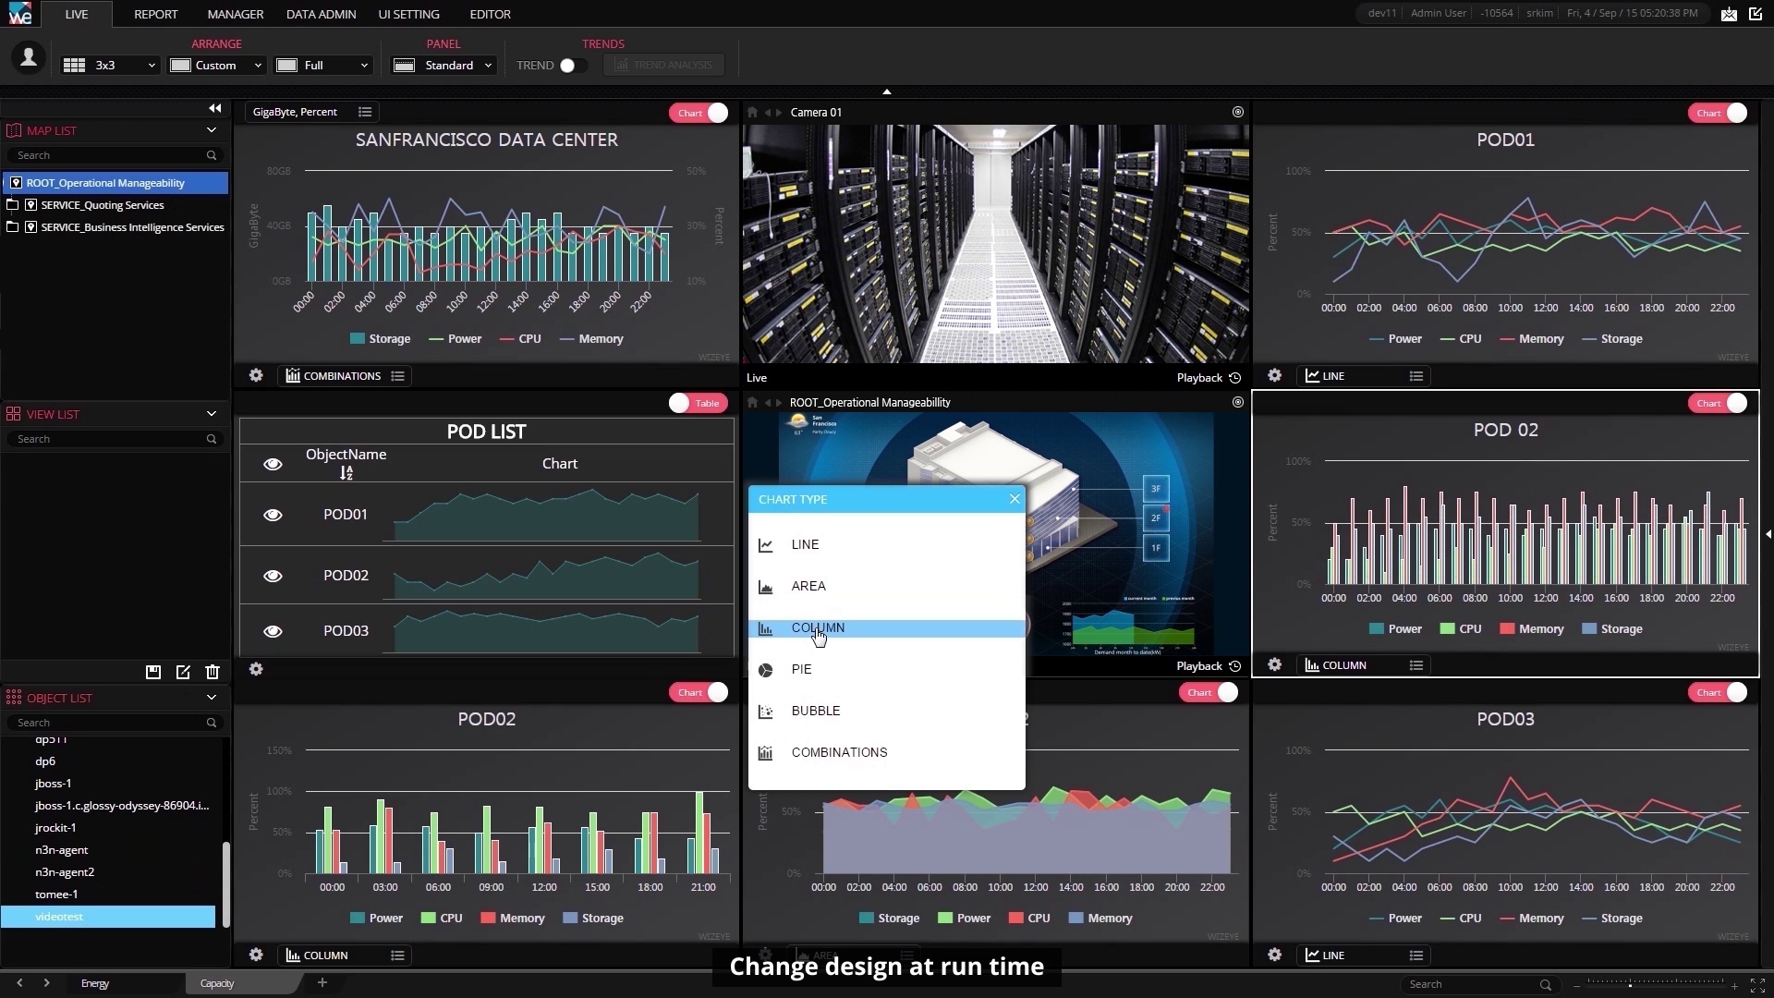
click(802, 672)
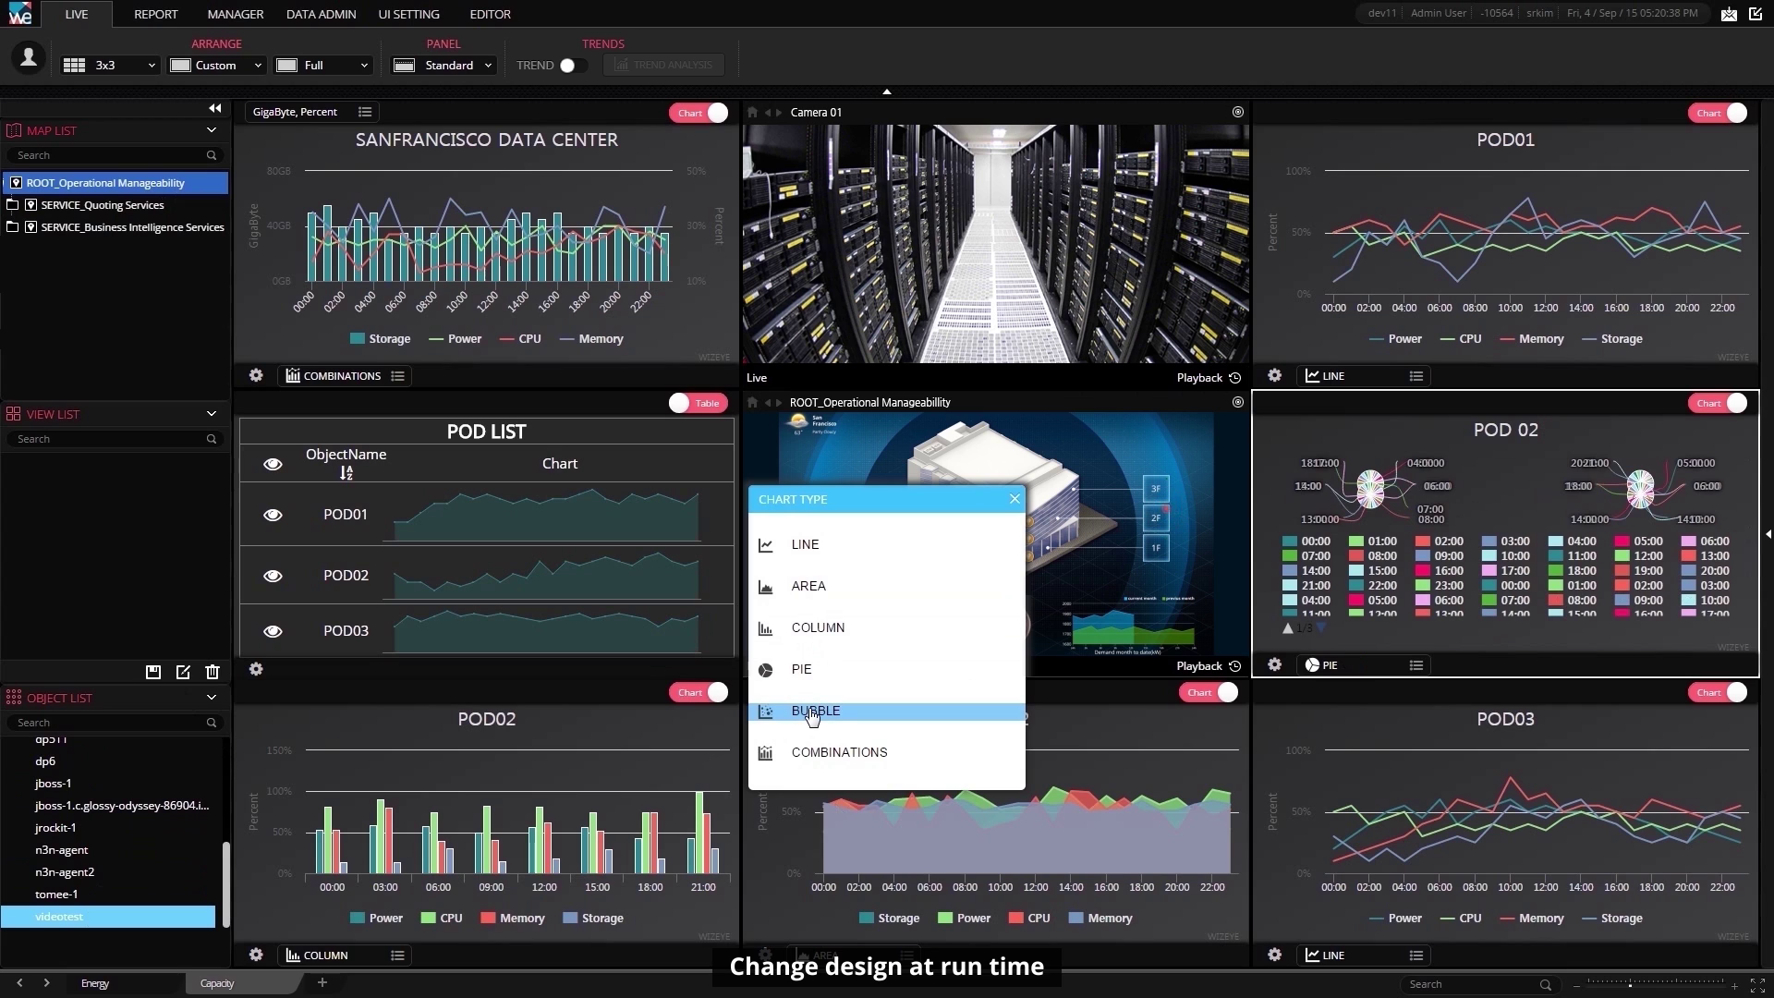
click(812, 715)
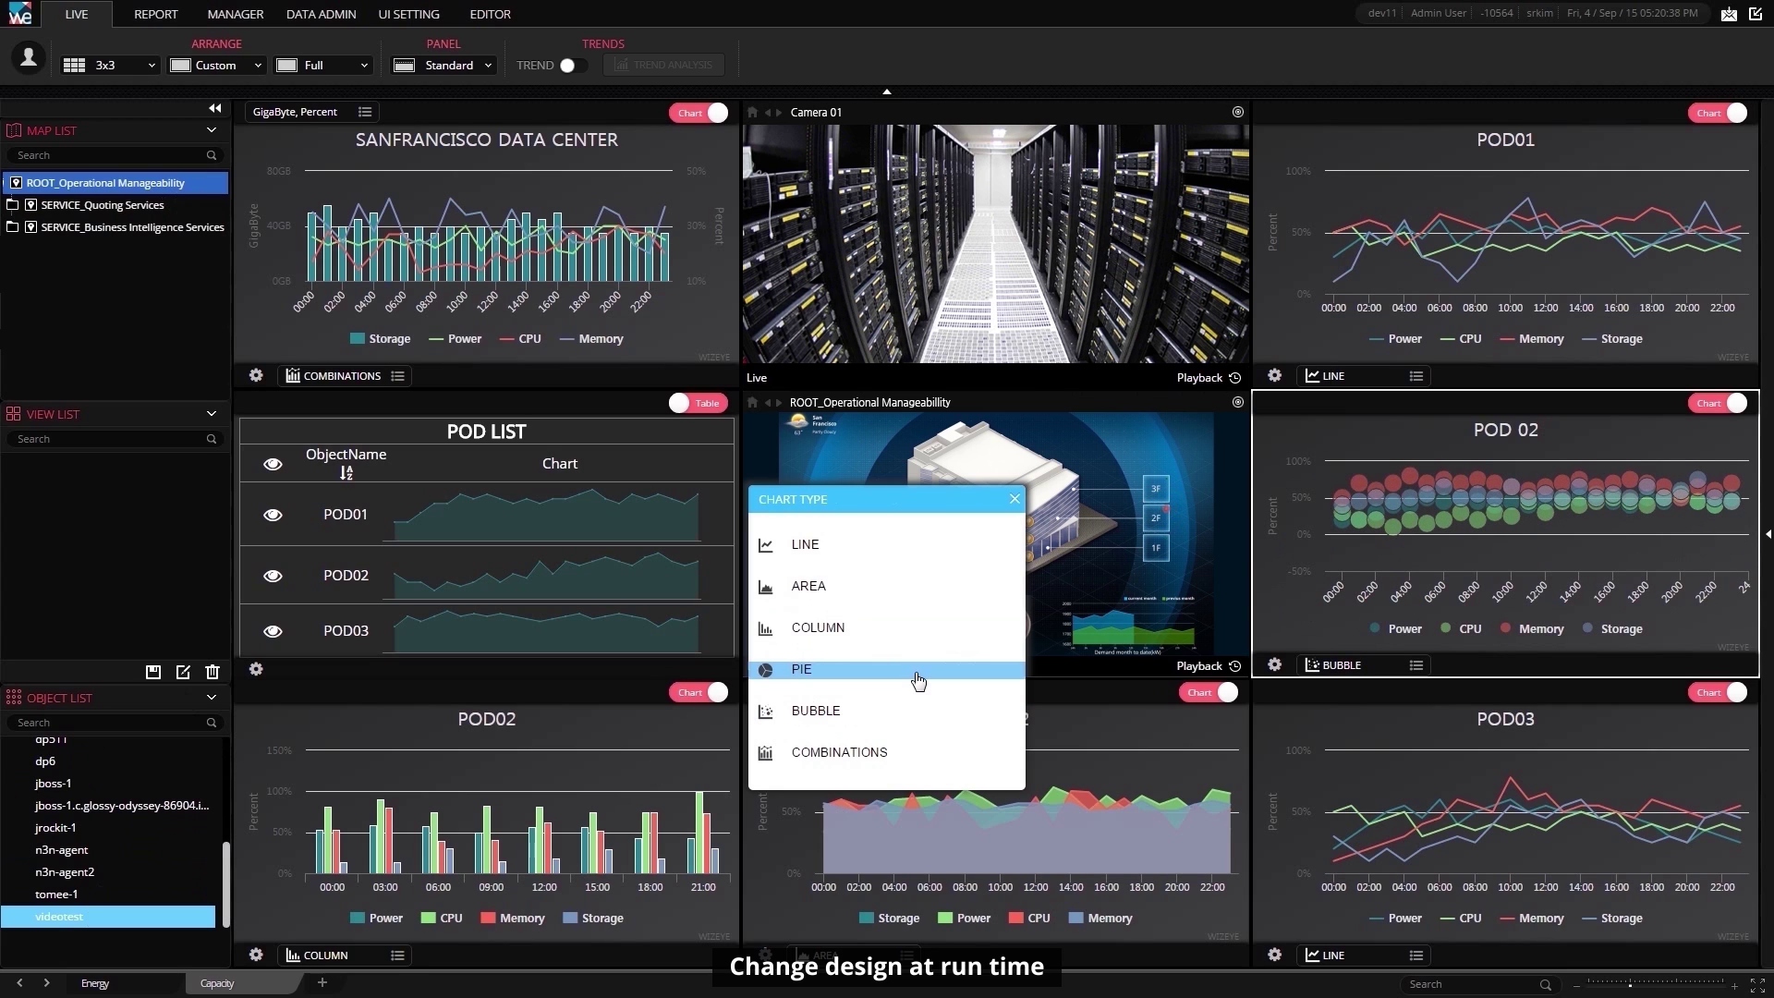
click(808, 550)
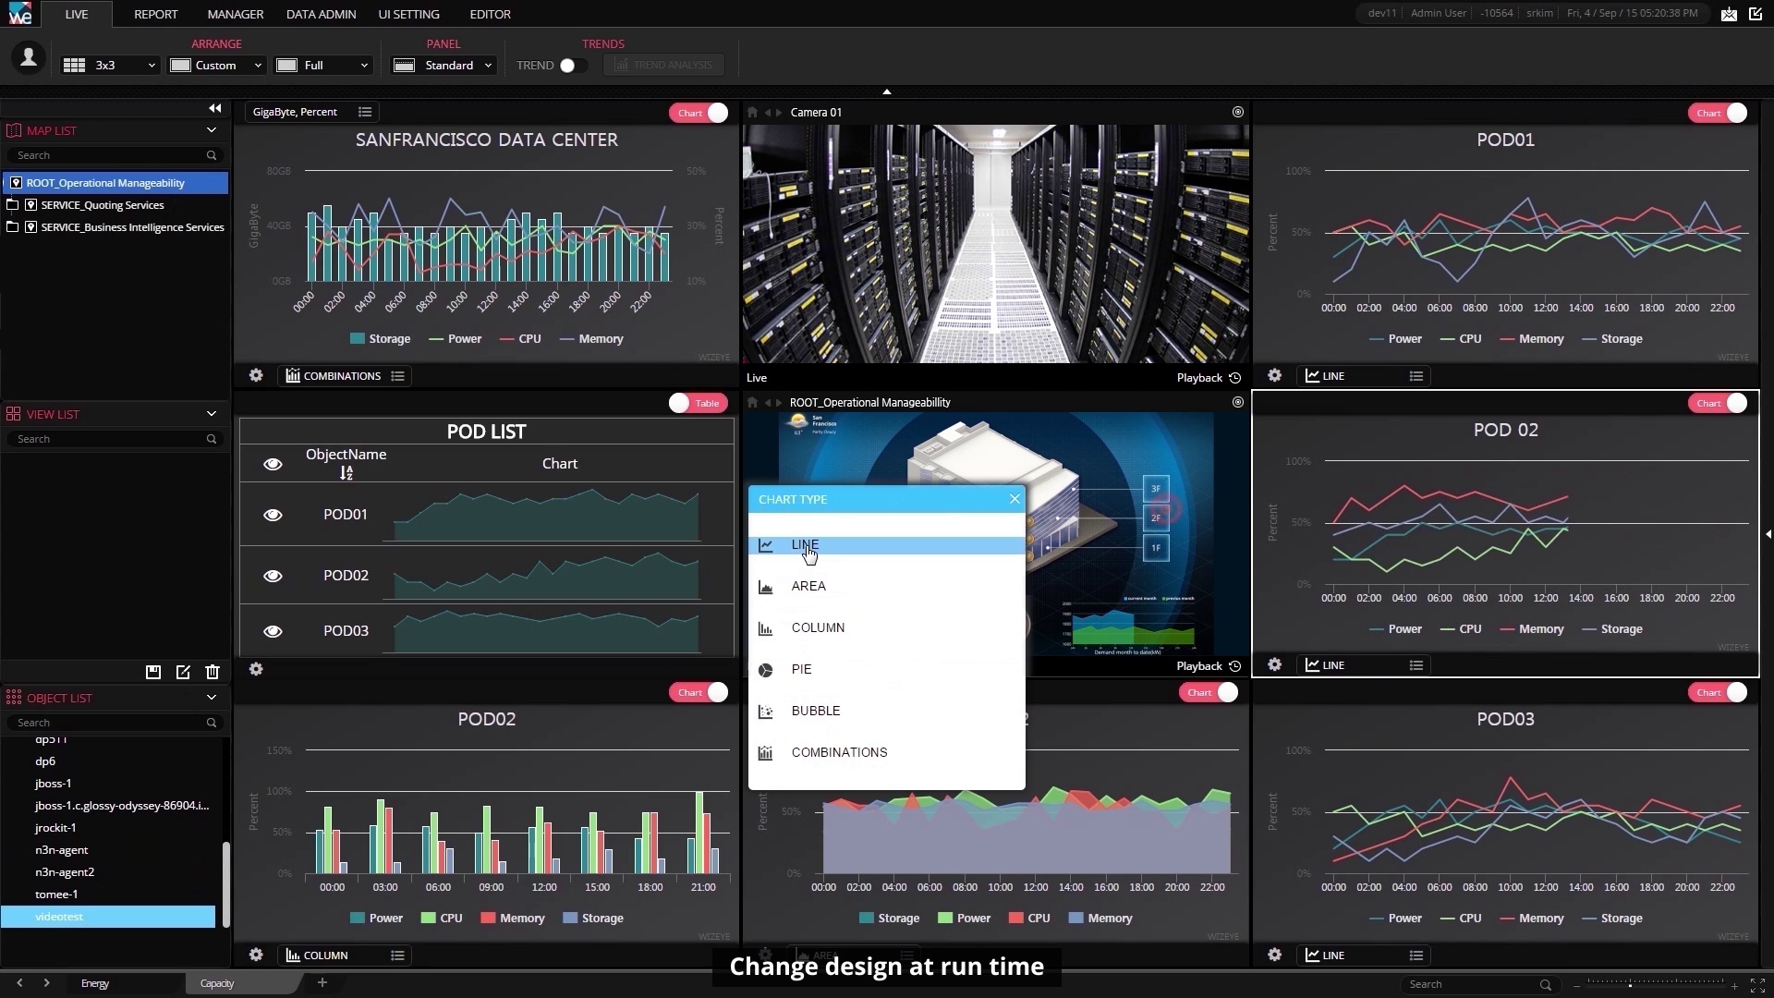
click(1016, 504)
click(679, 344)
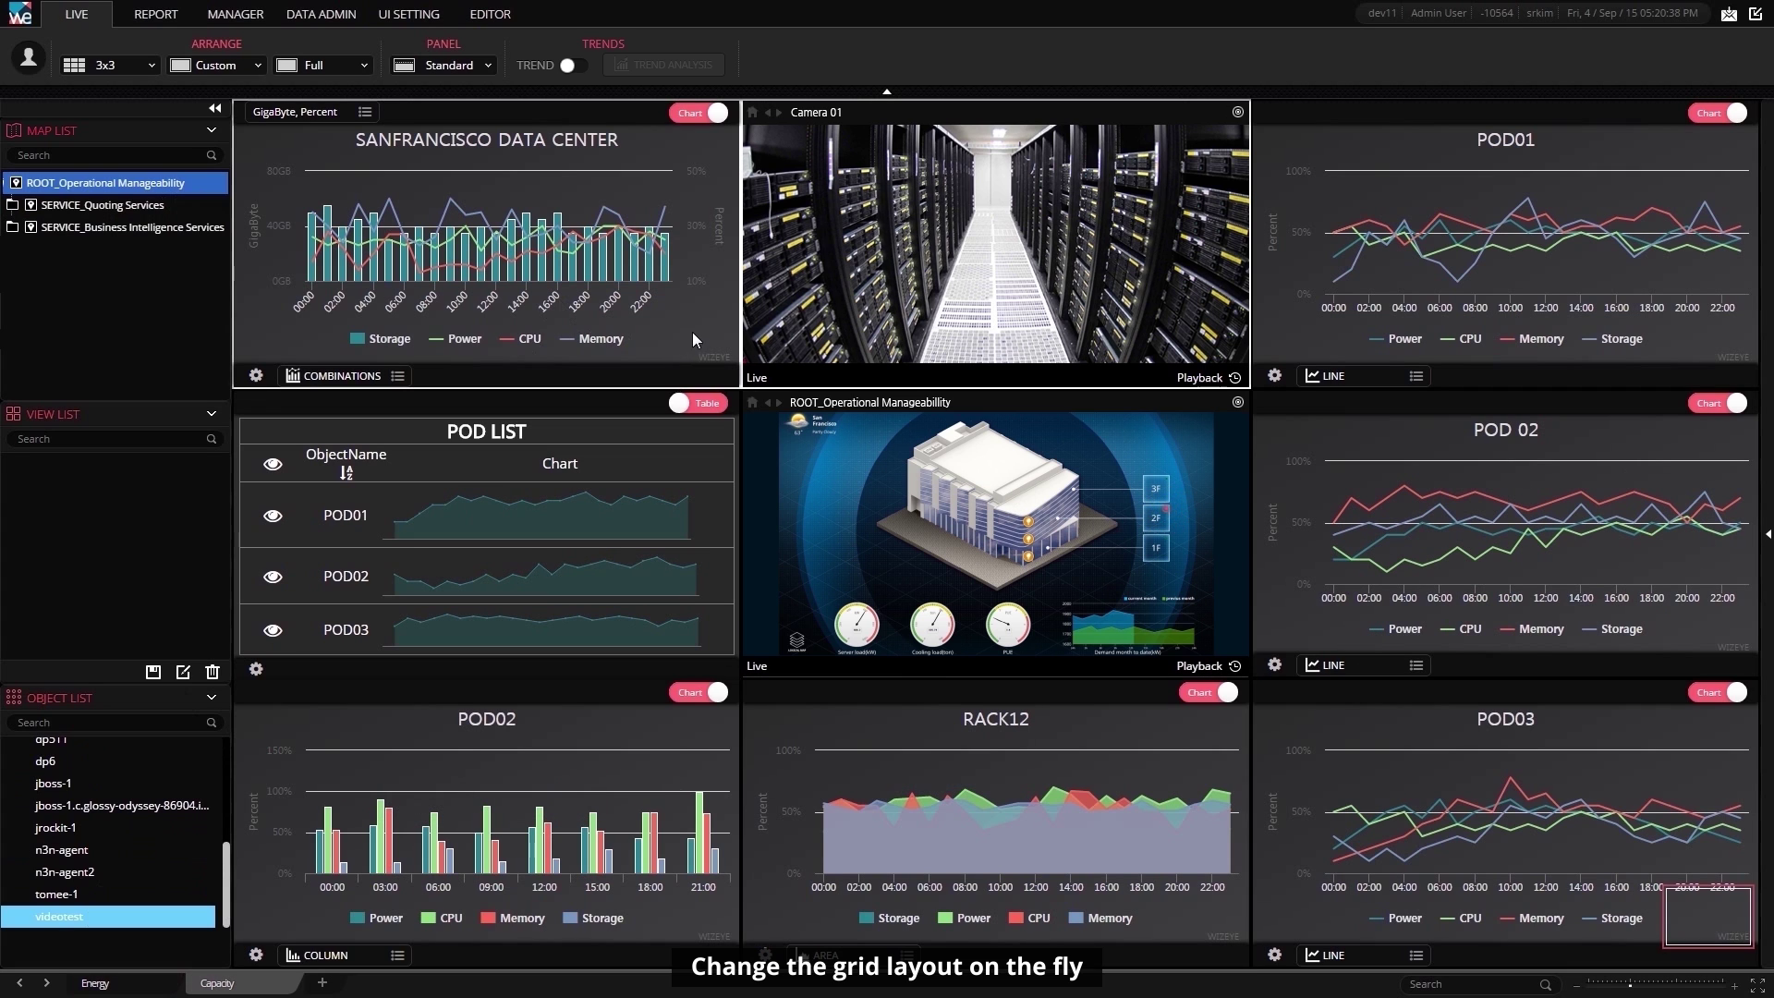
- Merge the top-left cells via 1 x 1 cell division and place the ROOT_Operational Manageability map there
click(676, 465)
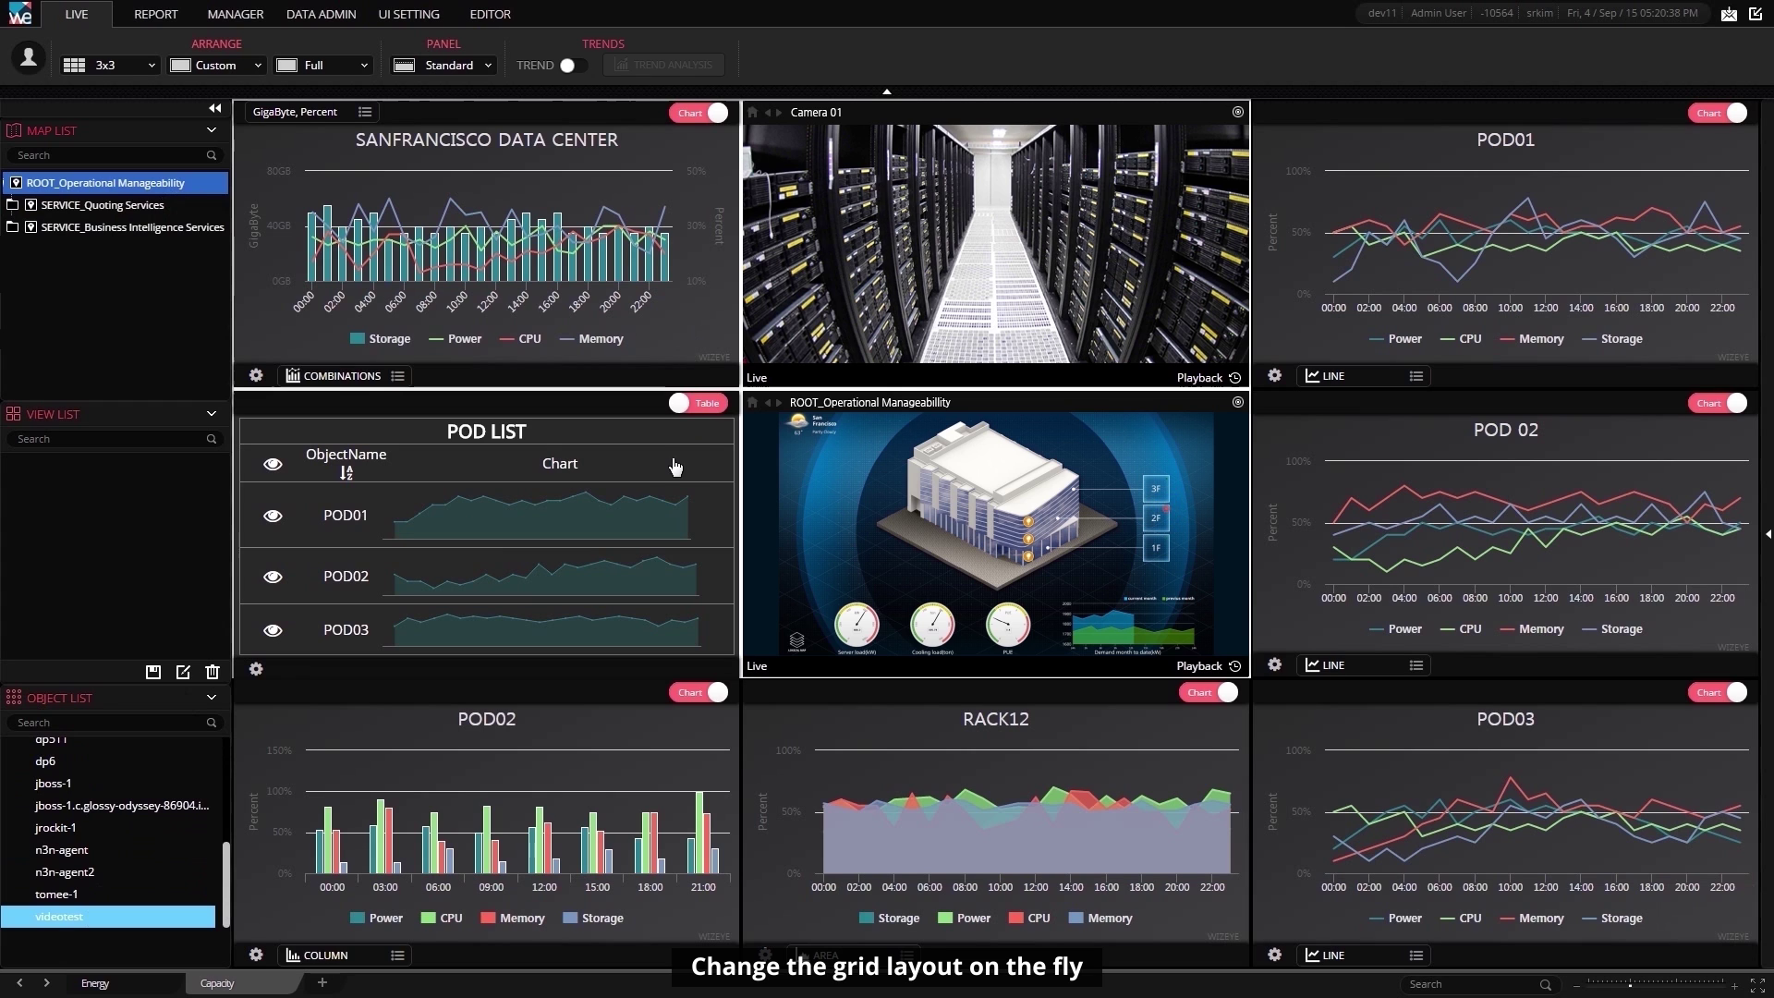
mouse_move(602, 527)
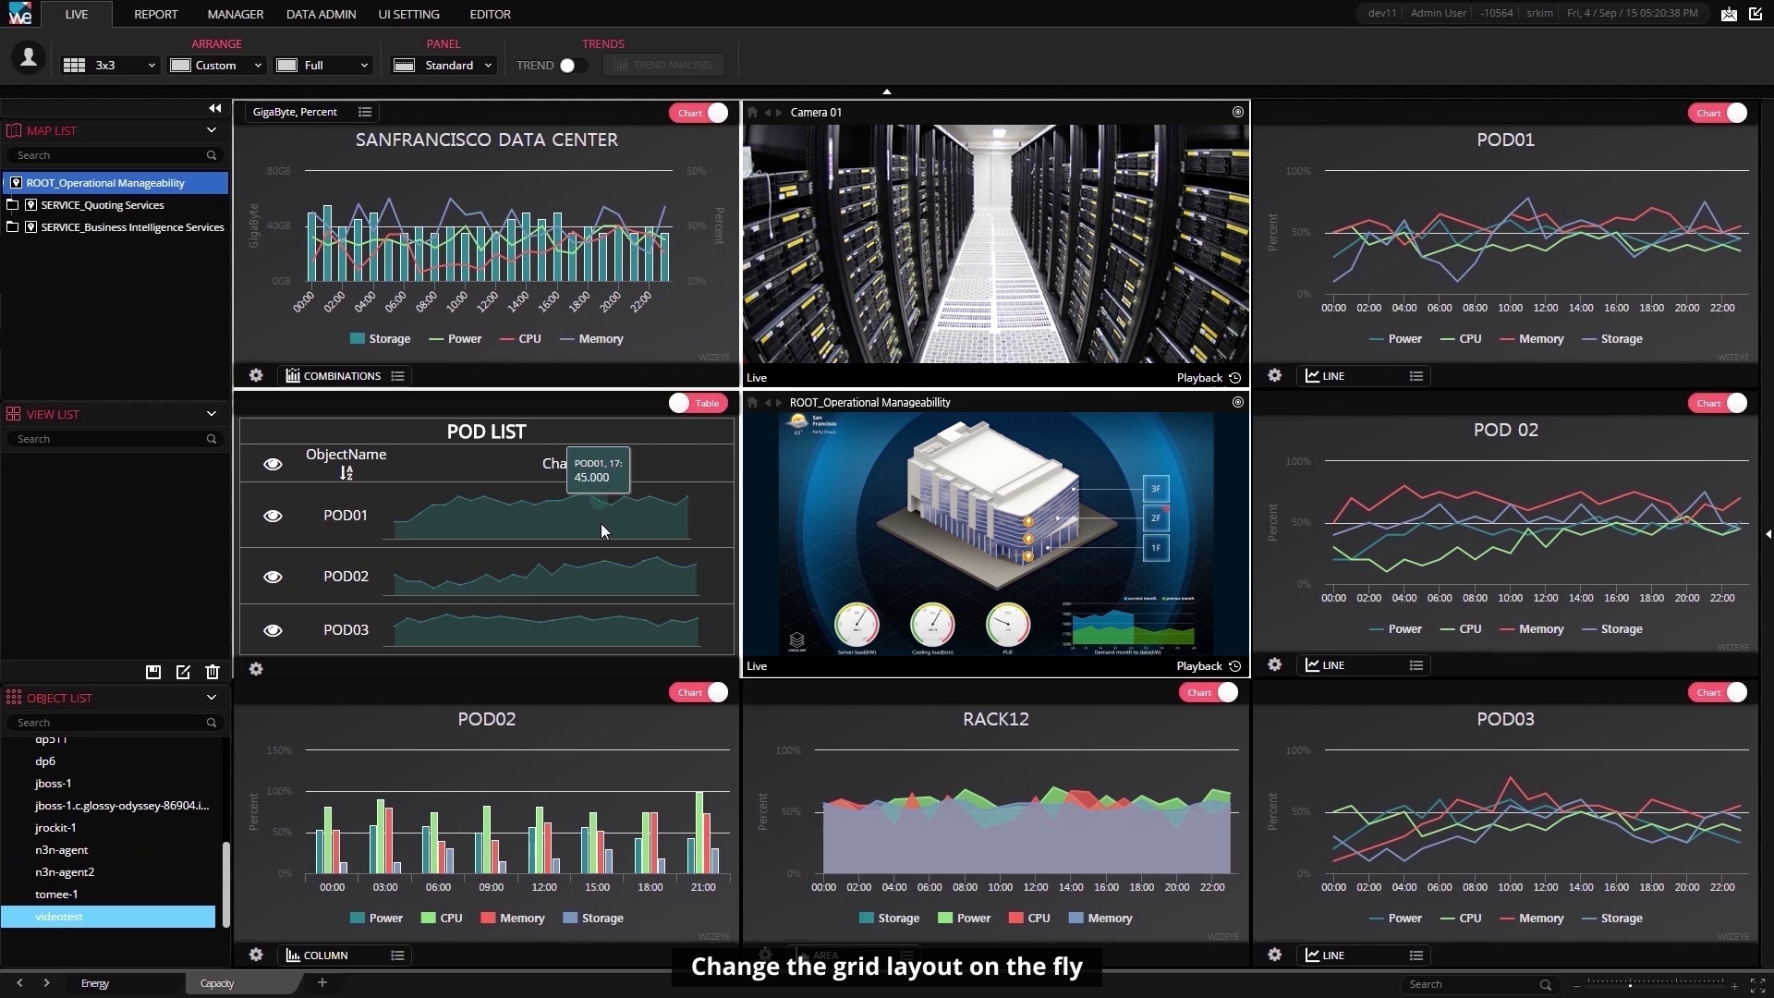
click(636, 547)
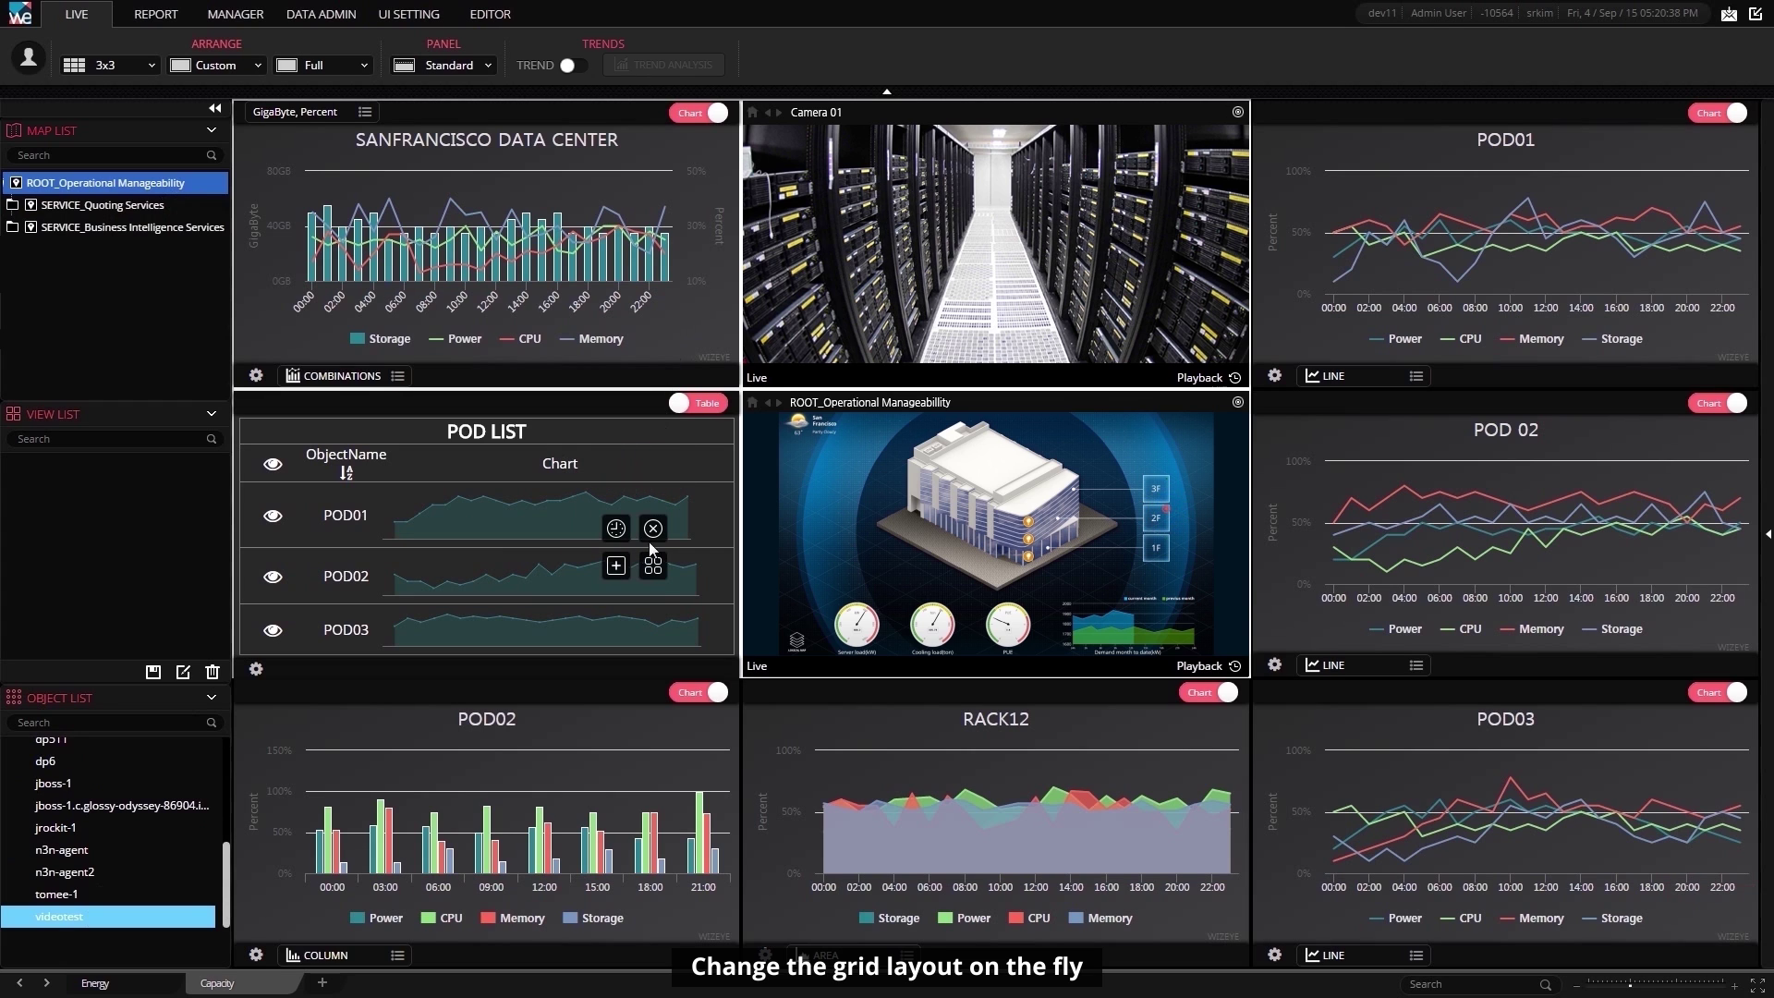
click(652, 565)
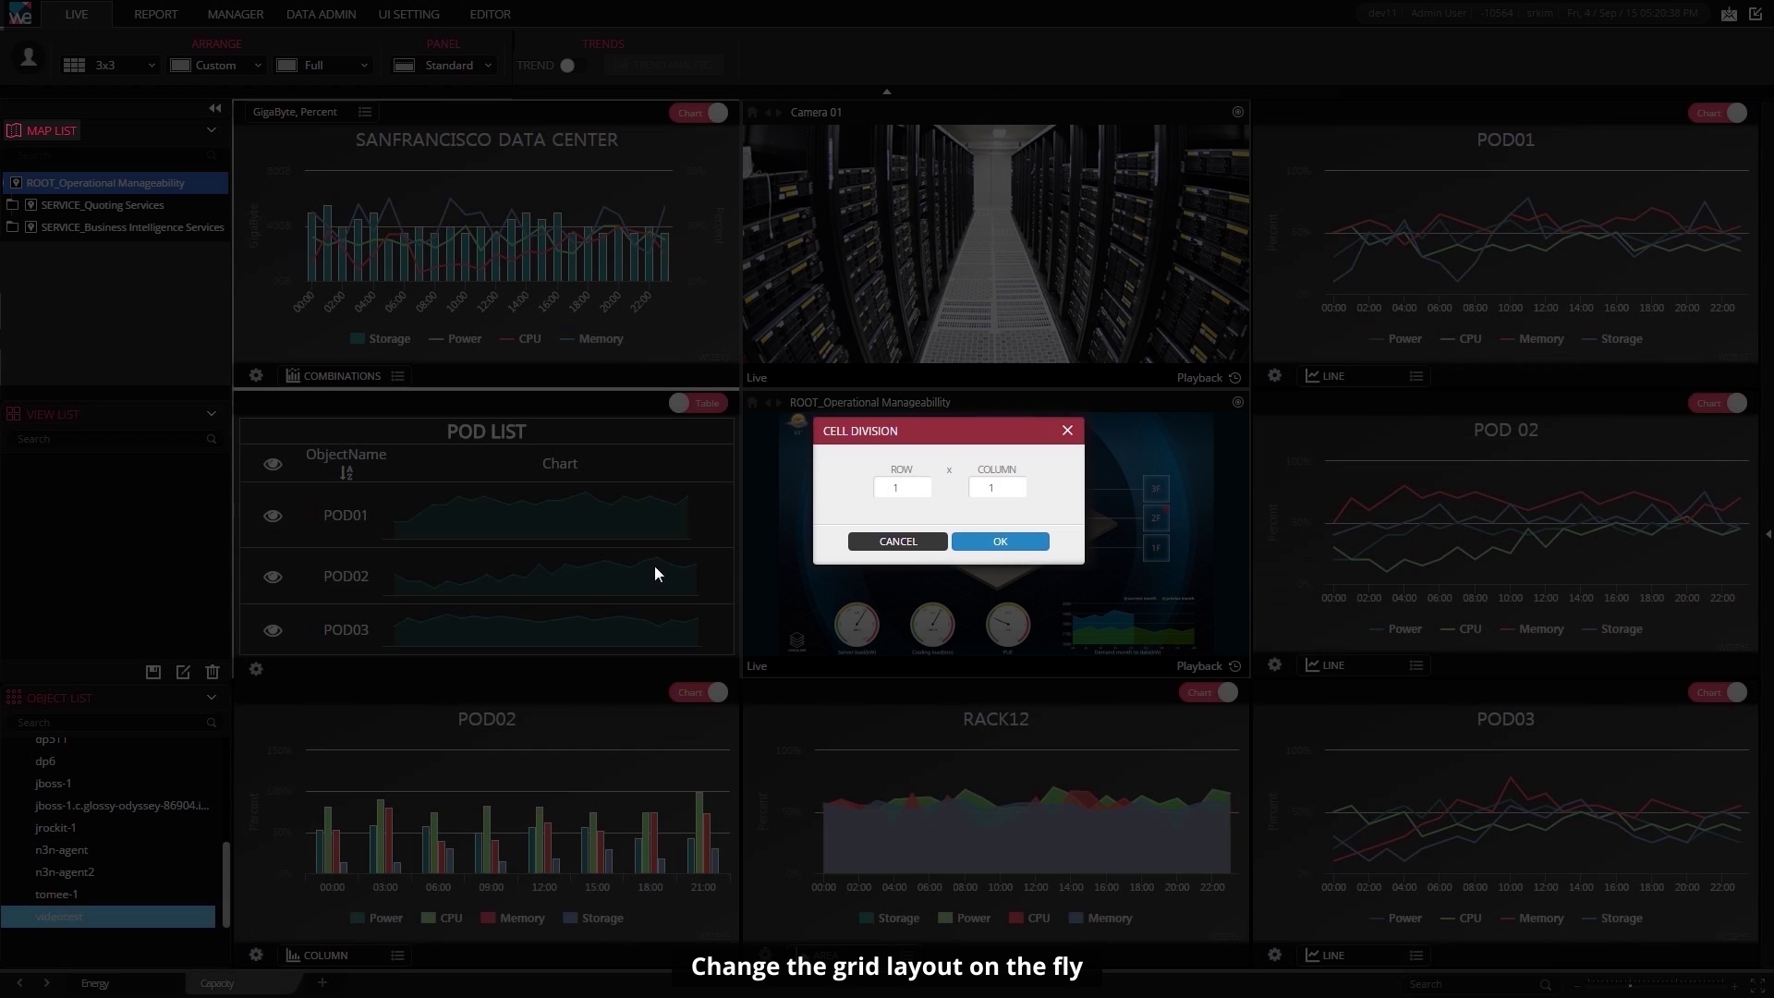
click(990, 548)
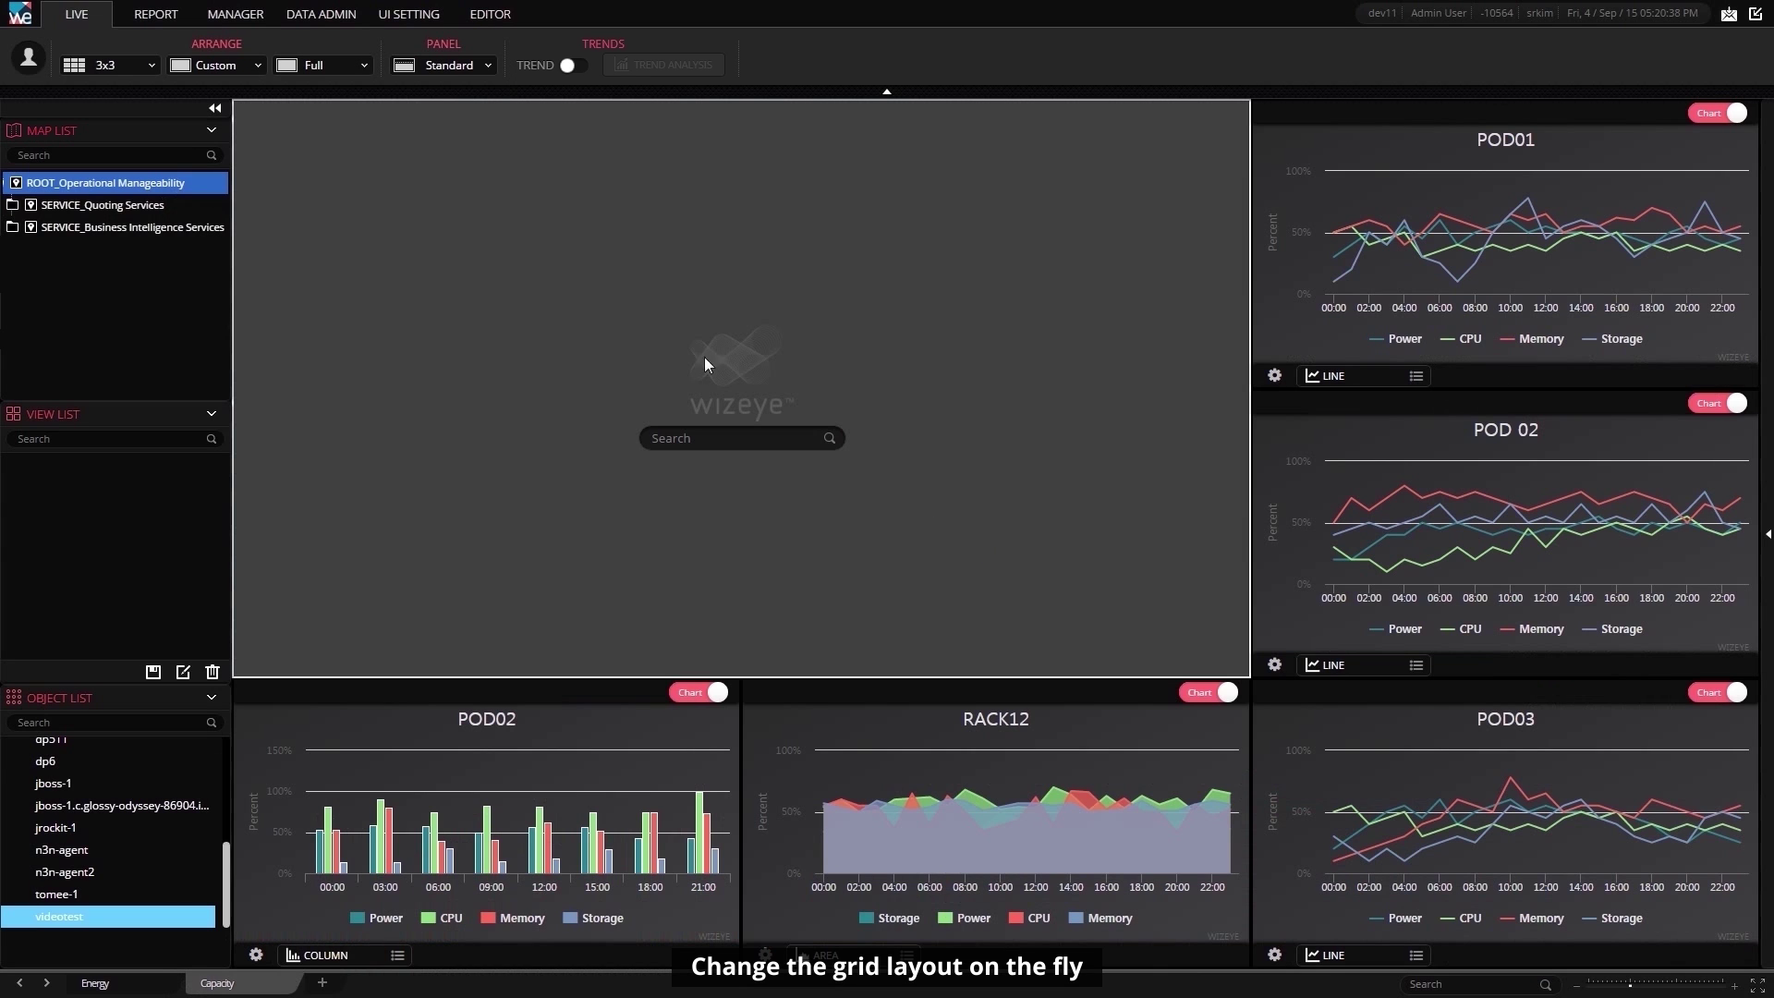
drag(147, 190, 694, 369)
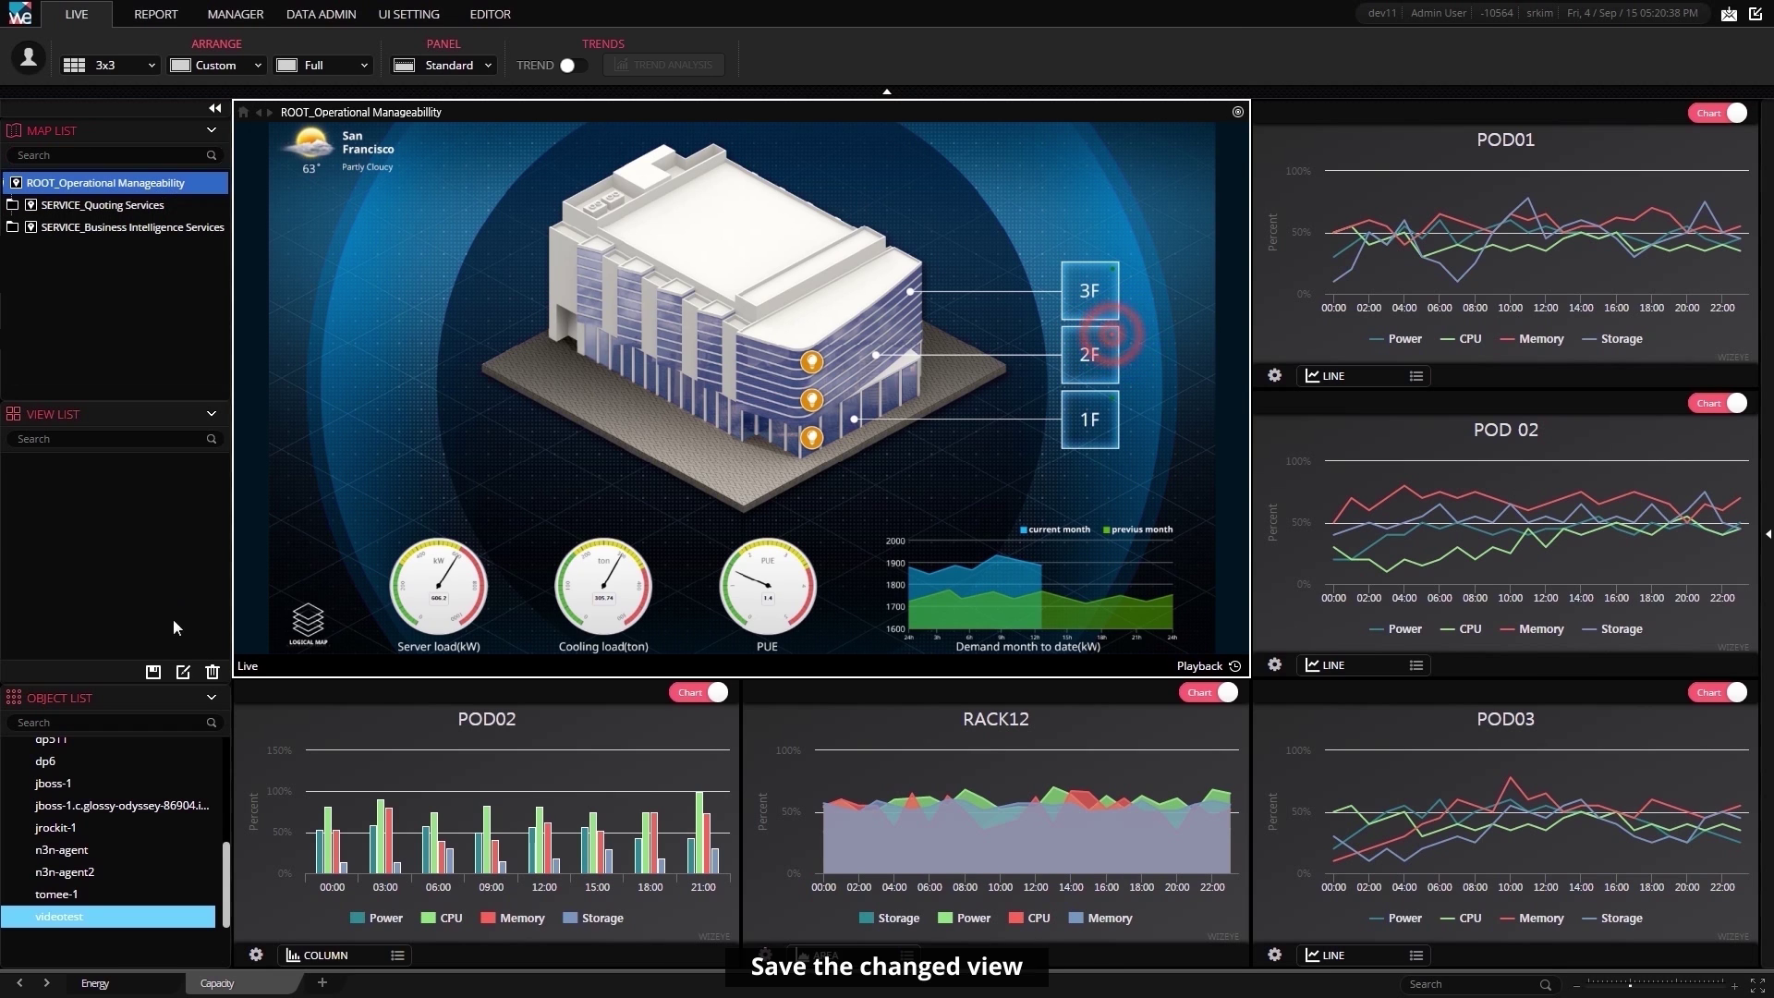
- Save the dashboard to the current tab as view 'Capacity View_01'
click(152, 672)
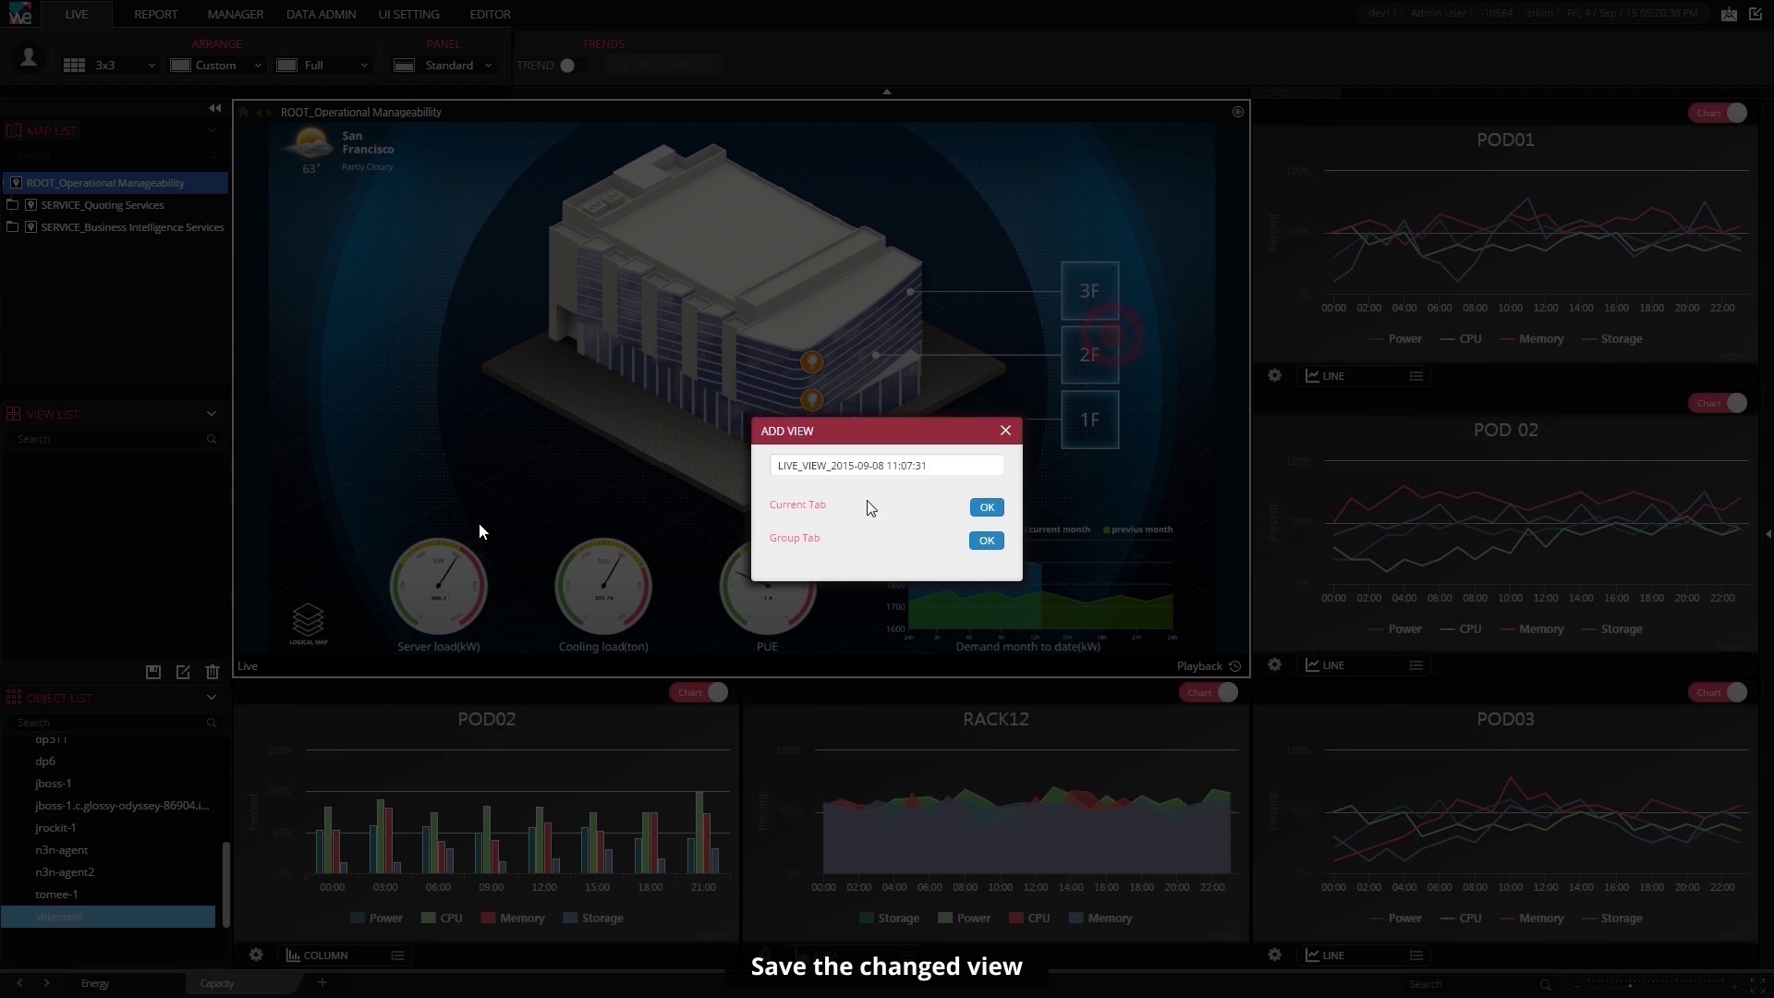
drag(929, 465, 776, 466)
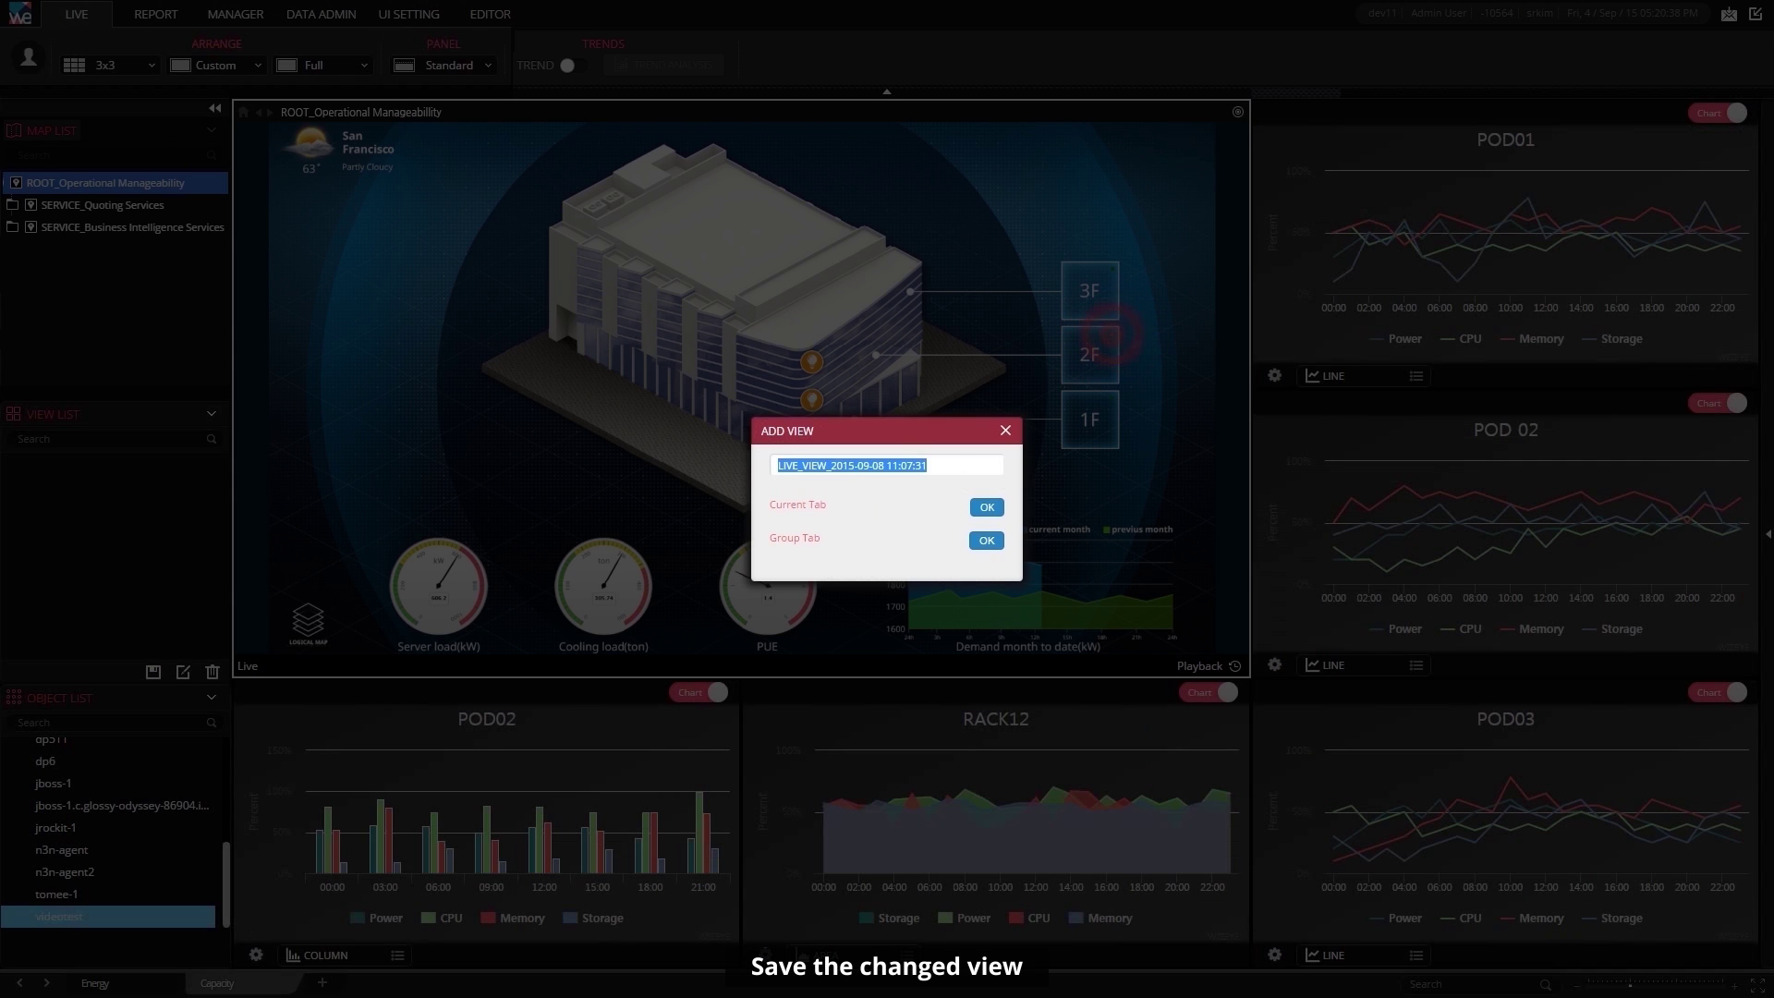
text(Capacity View_01)
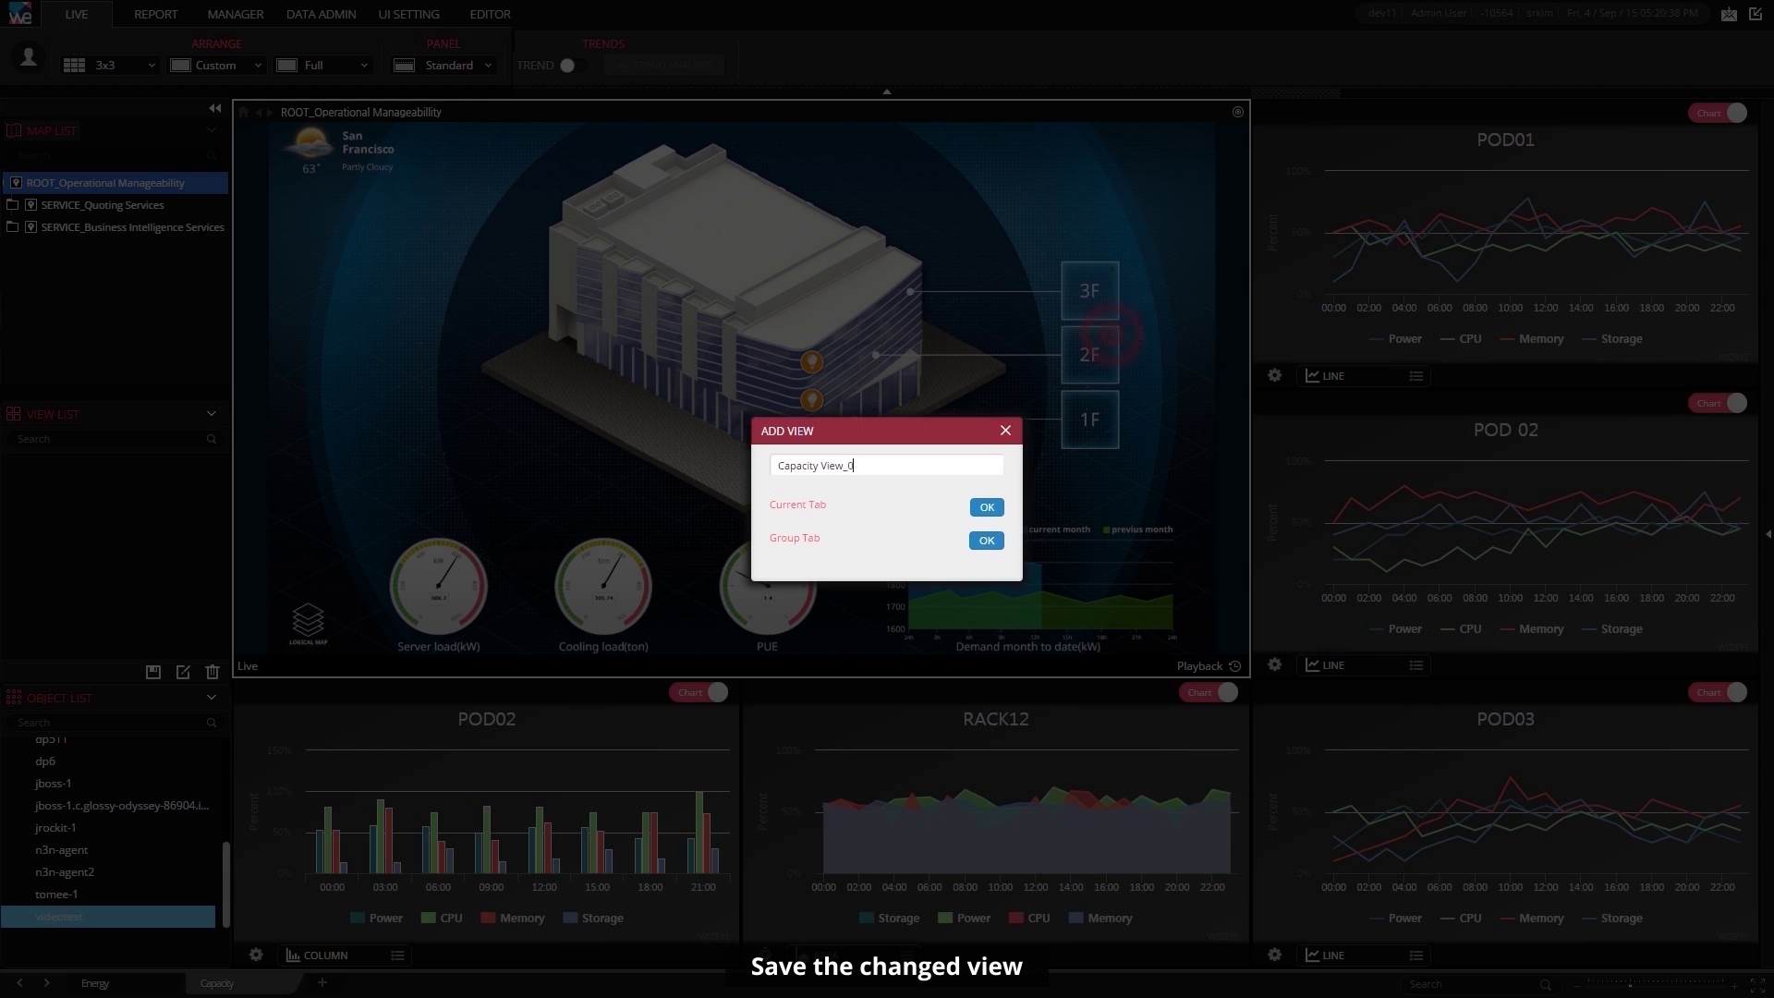
click(987, 508)
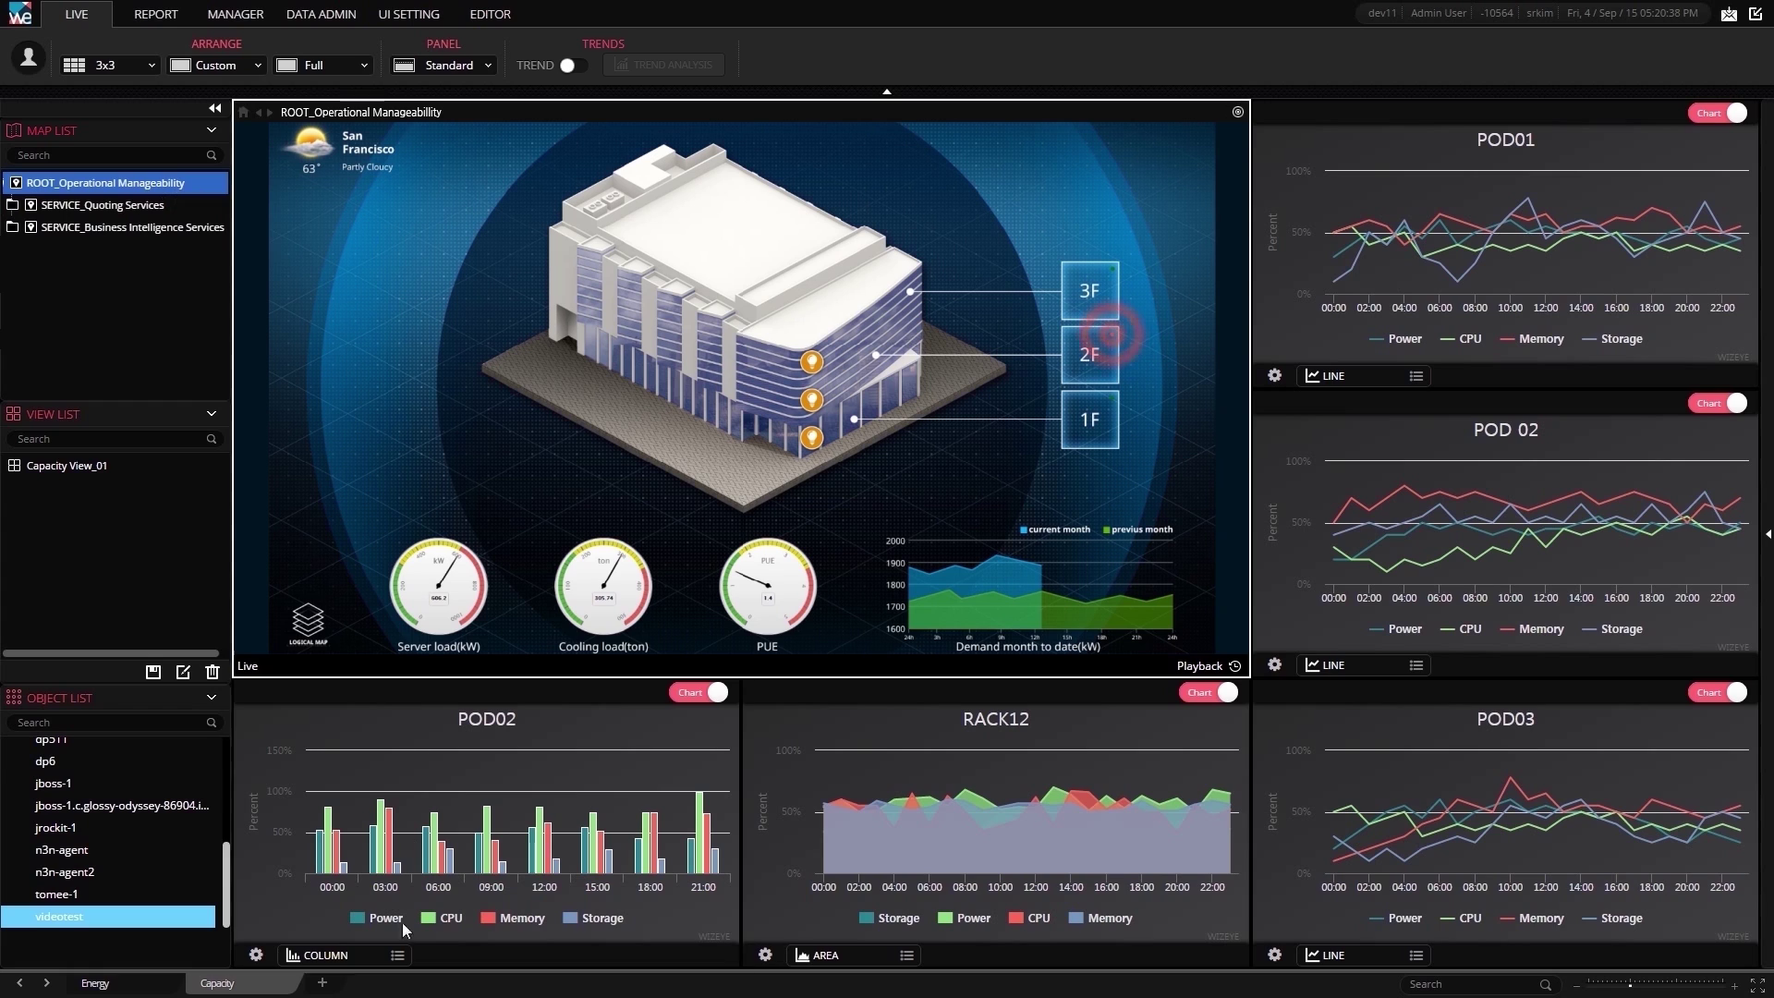
- Close the Capacity tab and reopen Capacity View_01 from the View List
mouse_move(290, 984)
click(290, 985)
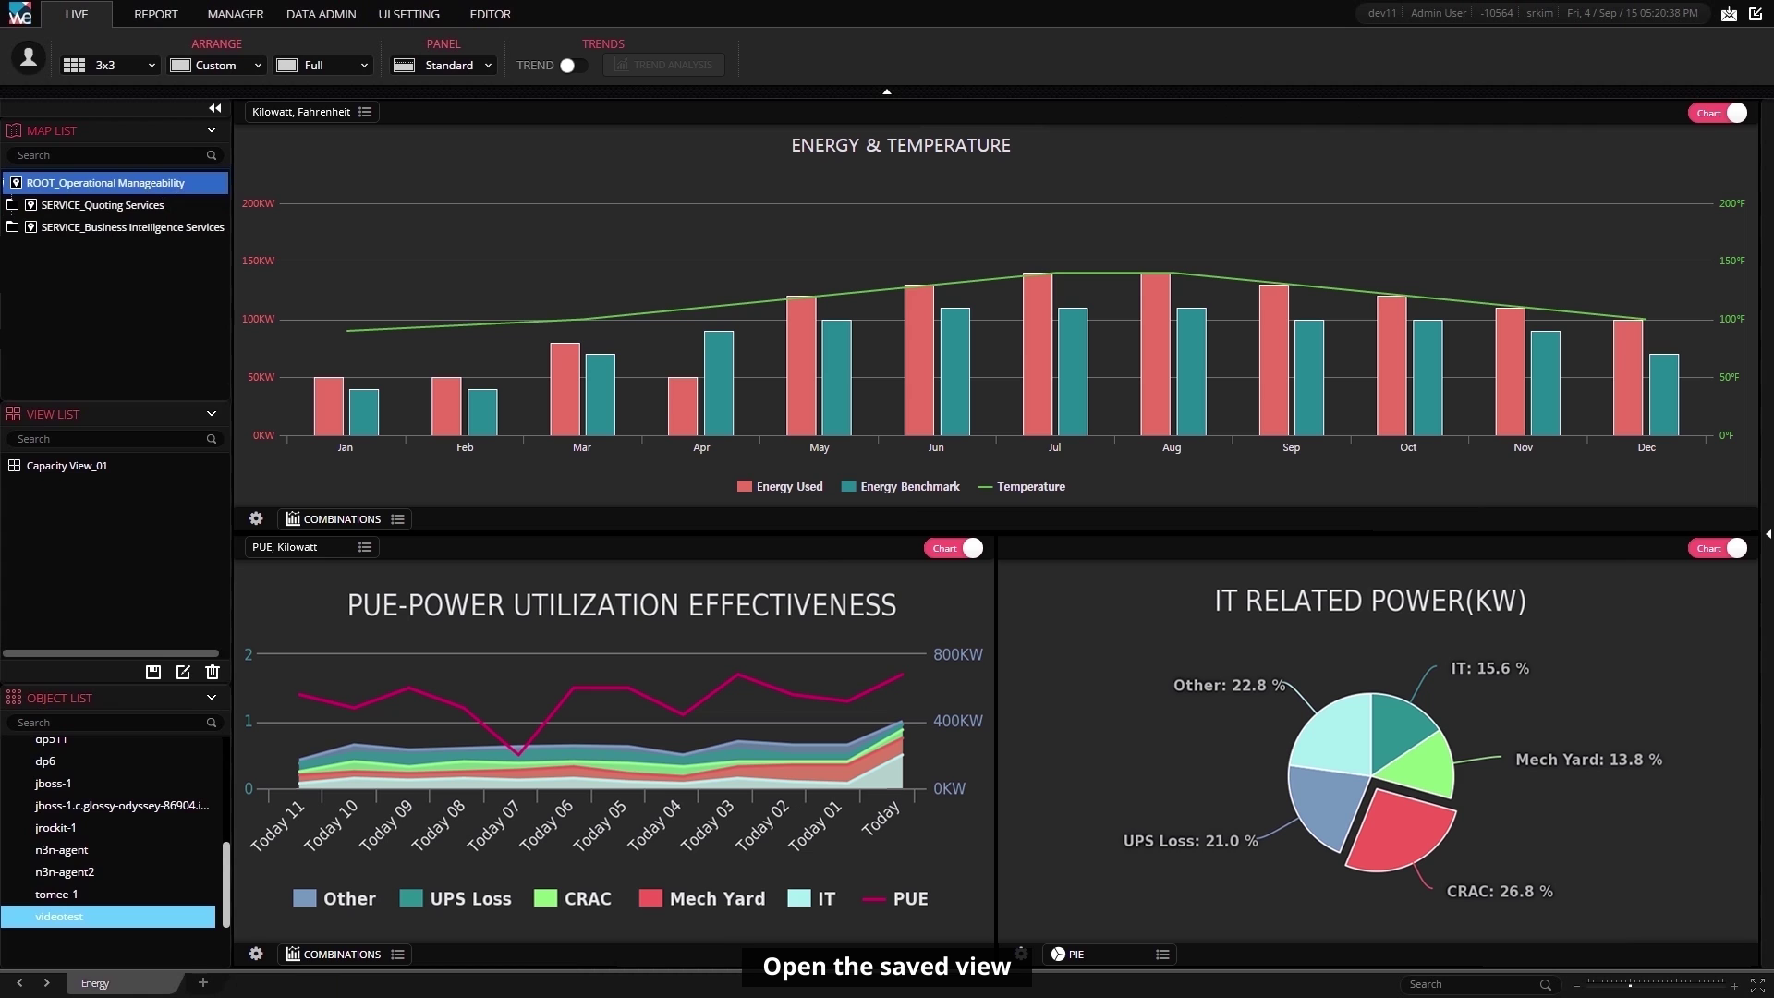
click(86, 468)
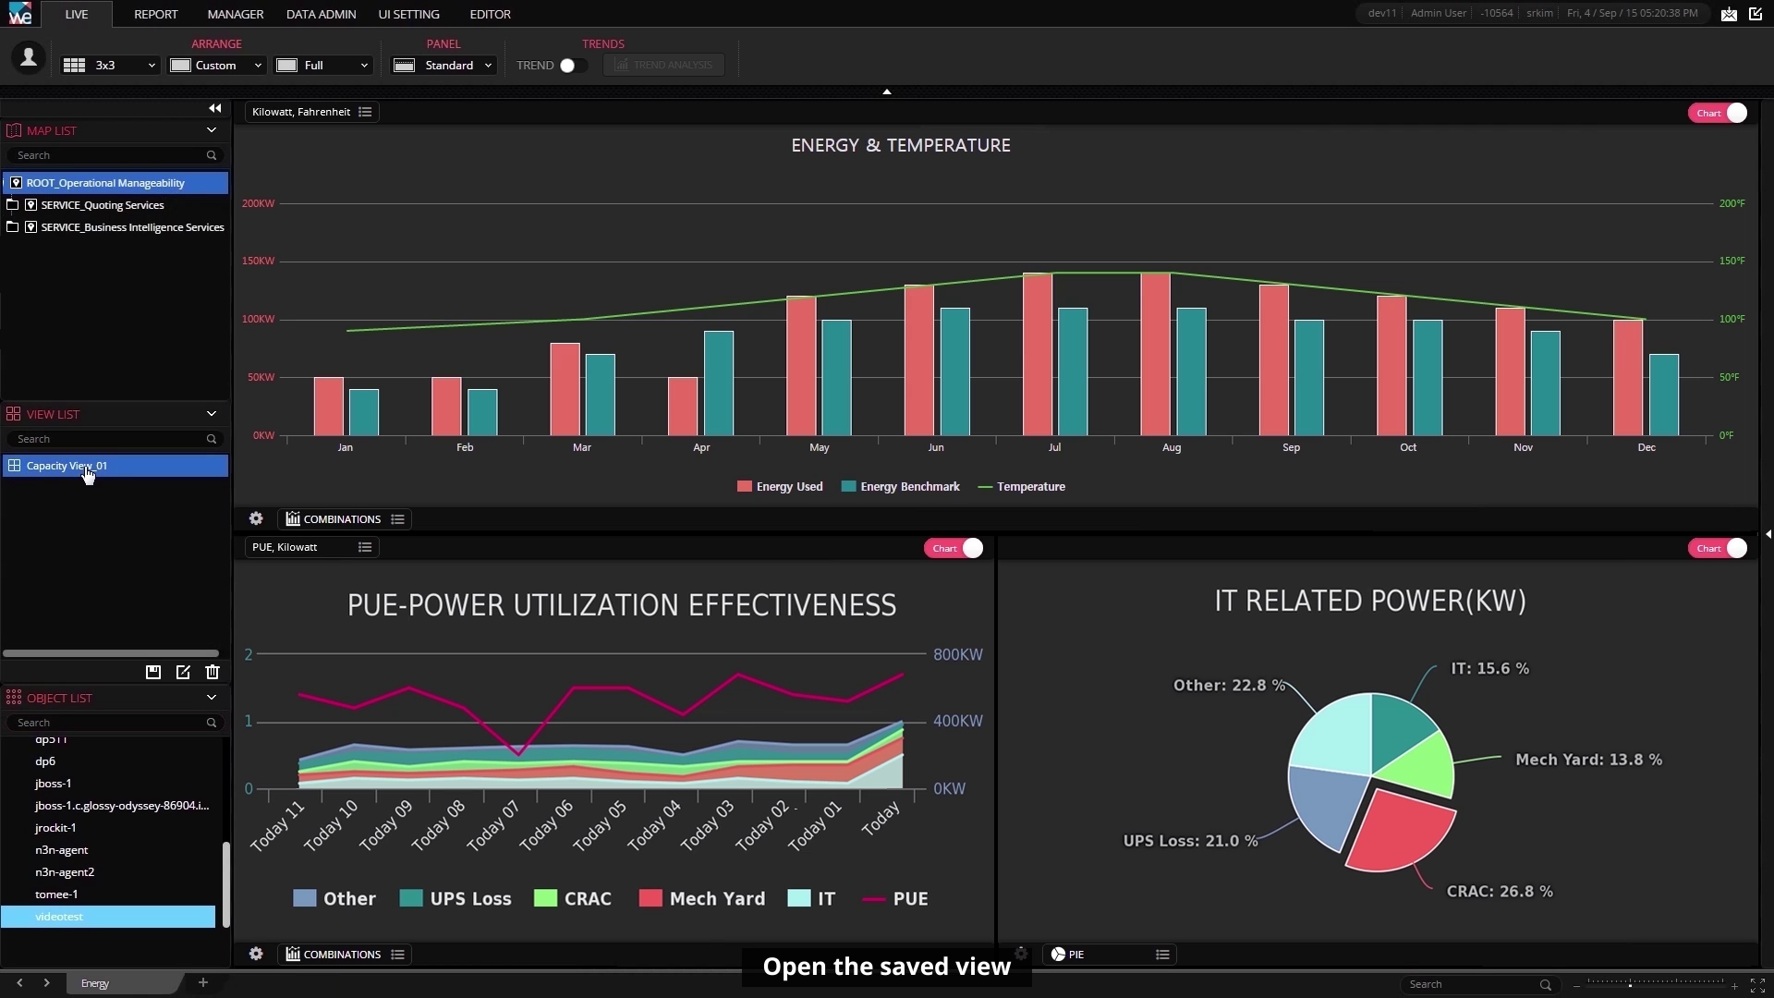
double_click(87, 468)
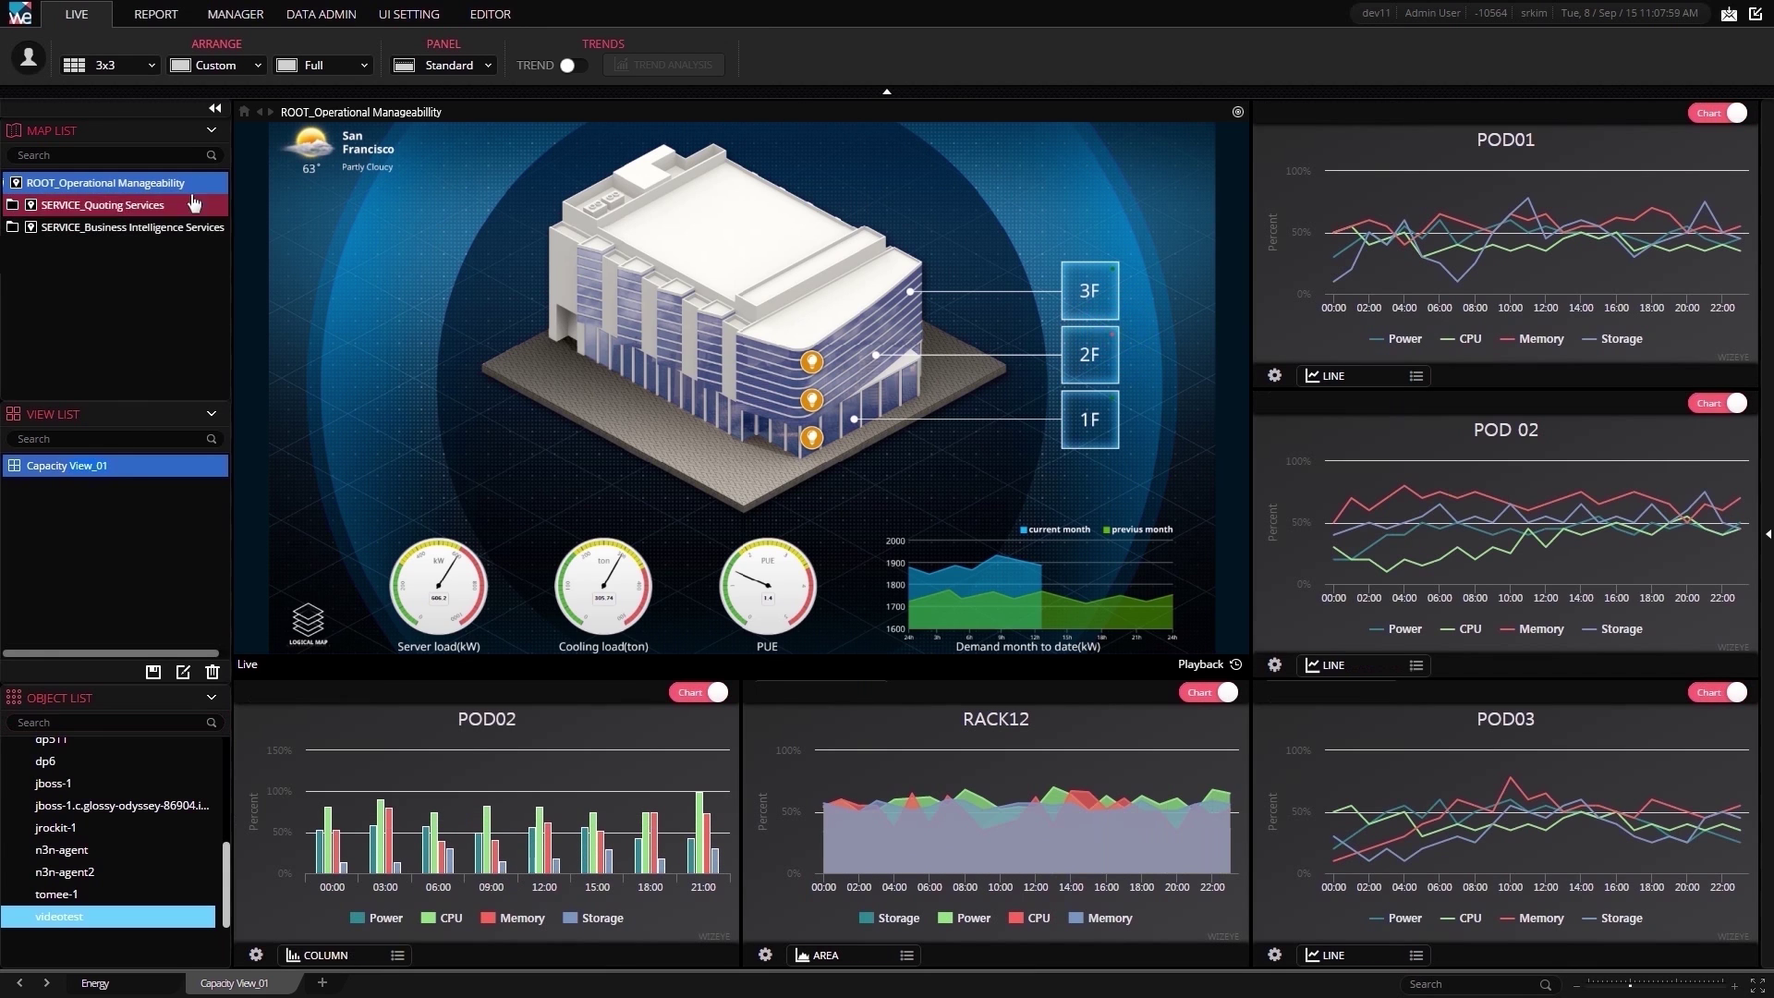
- Collapse the side panel to hide the Map, View and Object lists
click(215, 109)
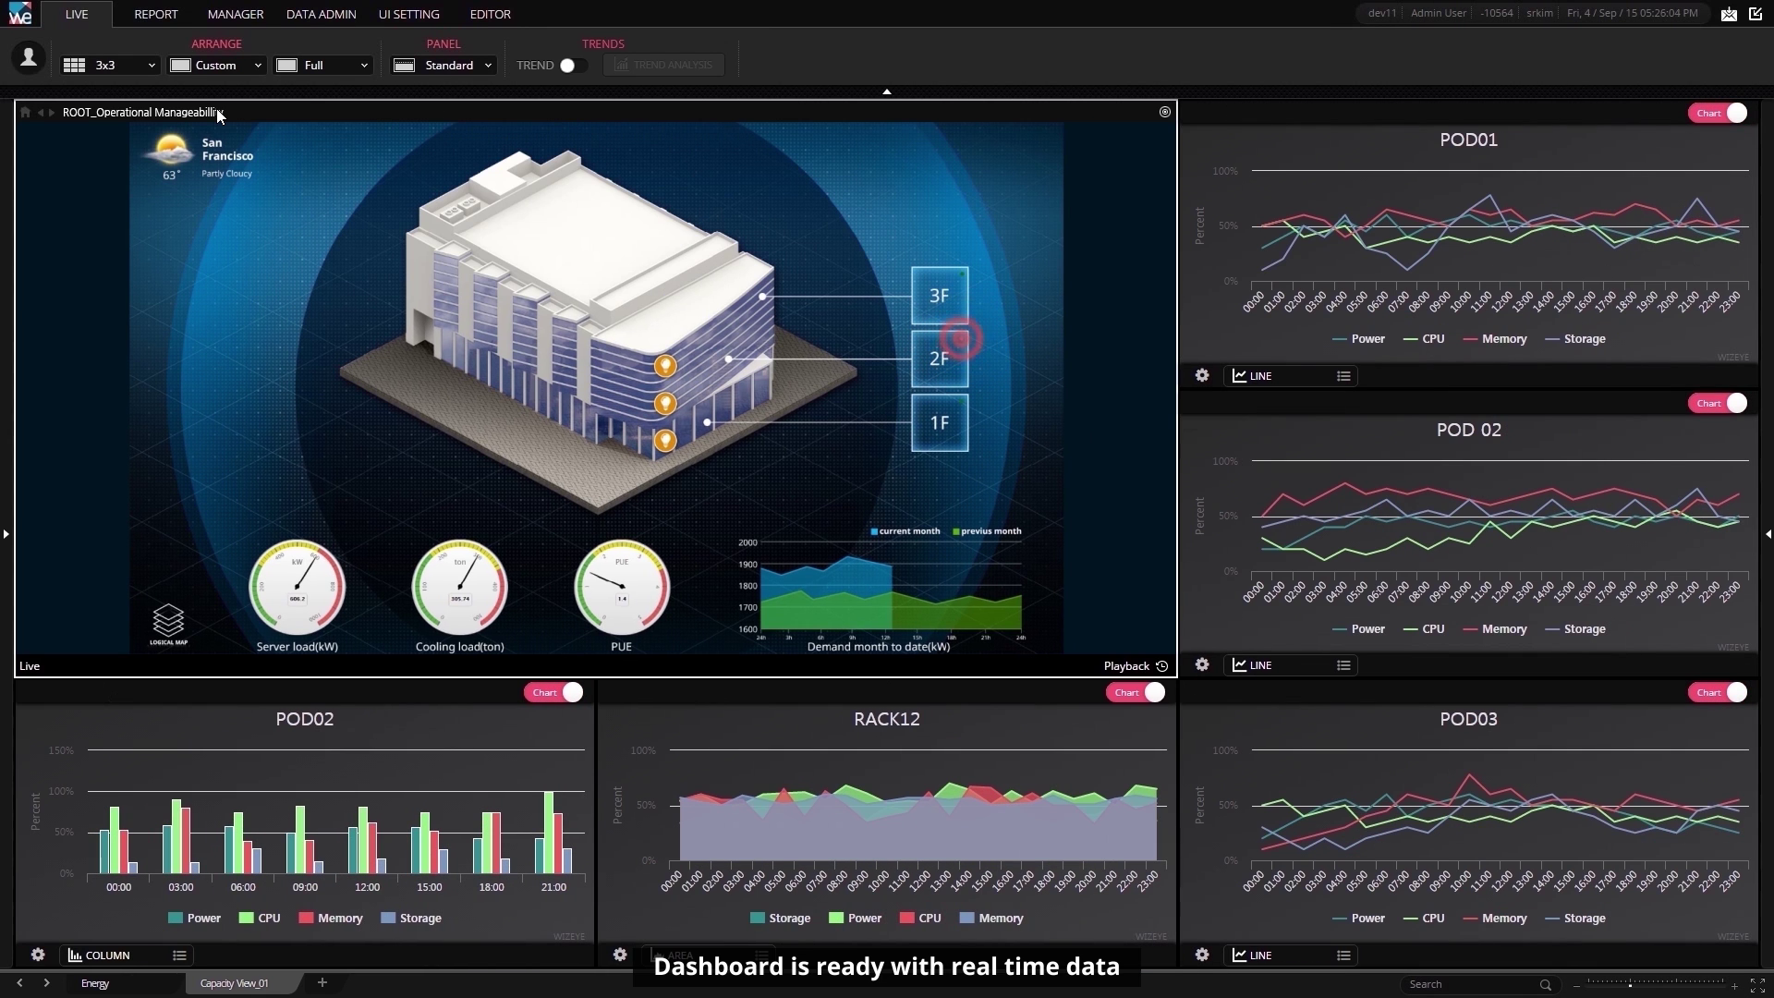